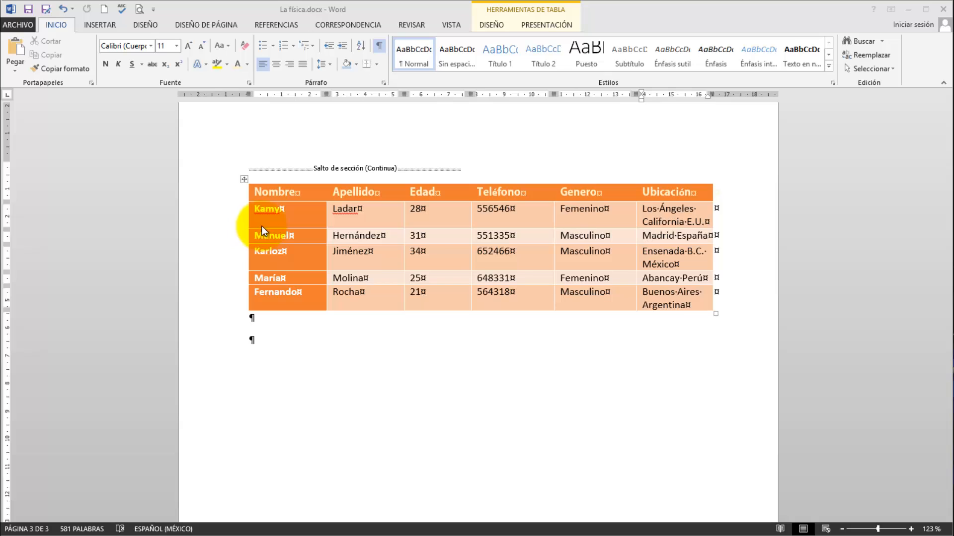
- Toggle the formatting marks off and on around the contact table, leaving them shown
click(380, 49)
click(379, 45)
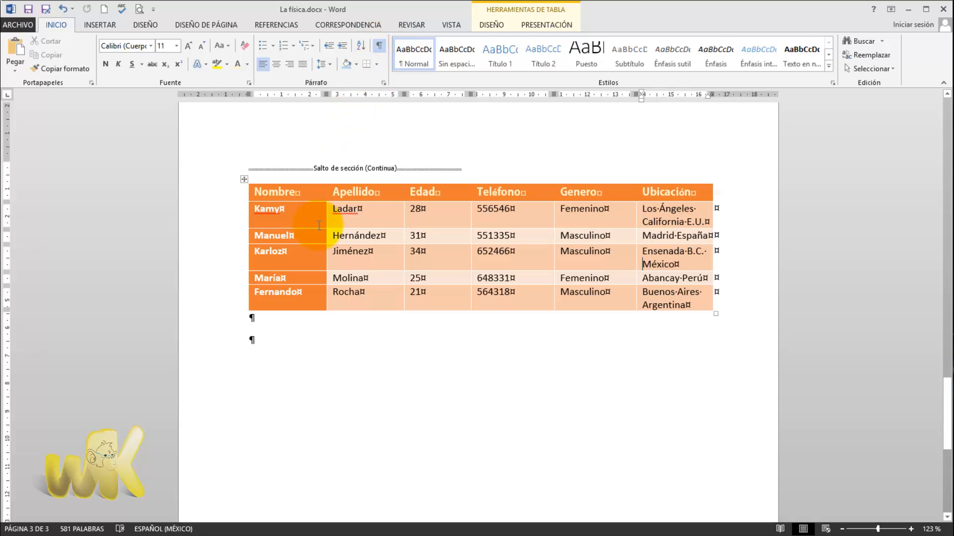
click(380, 48)
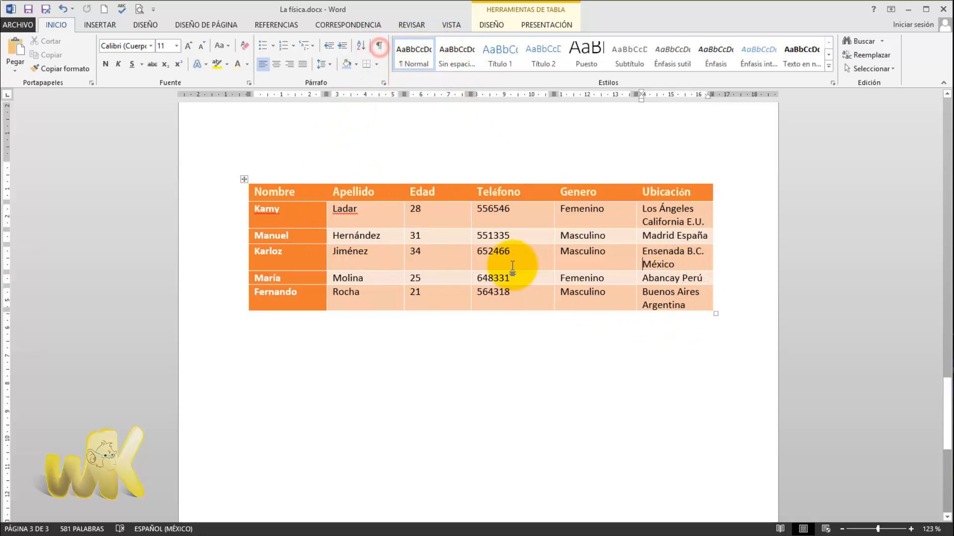
click(380, 45)
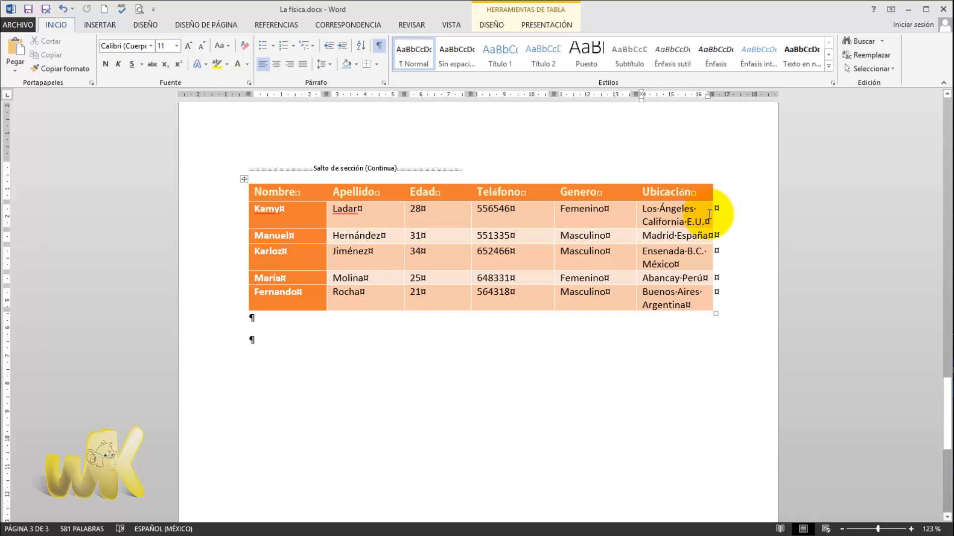
- Try adjusting the Genero and Ubicación column widths so each location fits on one line, and undo the width changes
drag(714, 208, 765, 214)
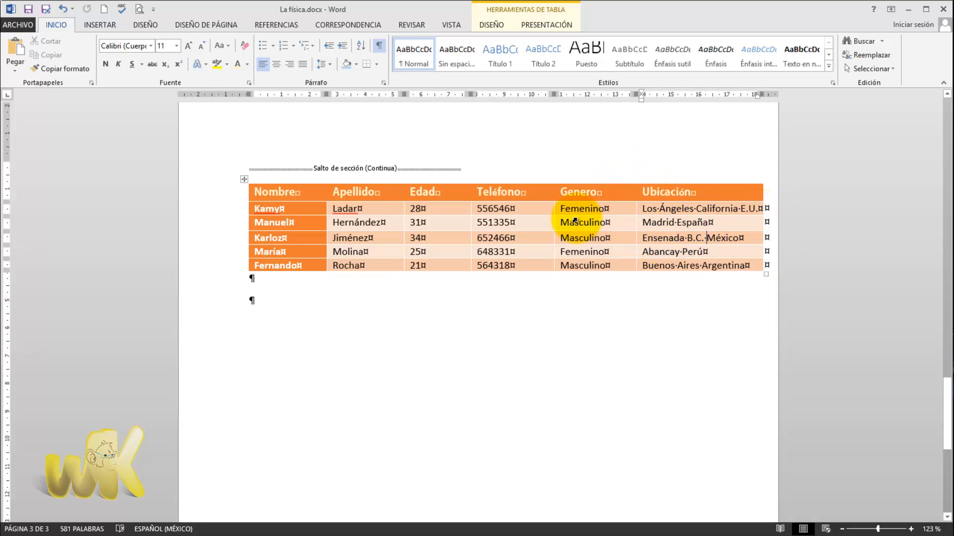
click(380, 48)
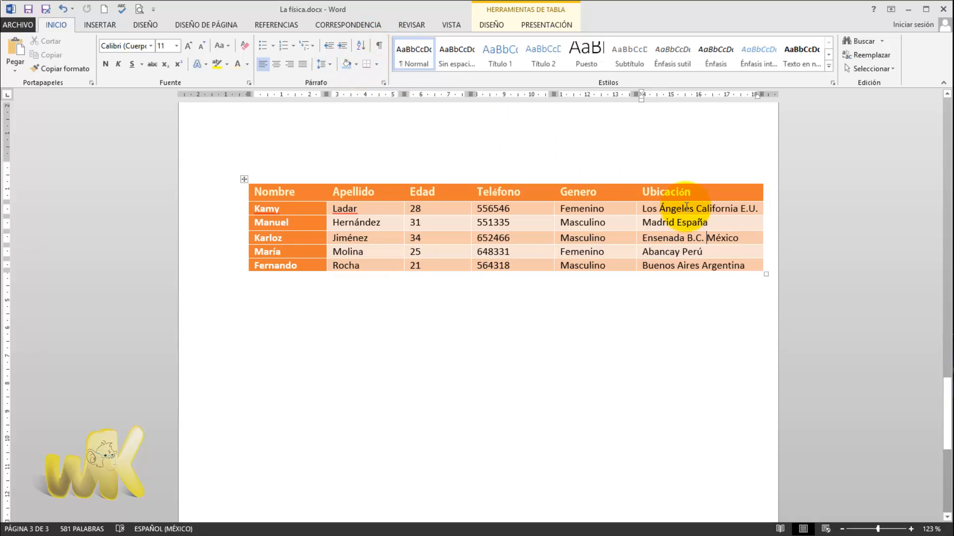
click(381, 46)
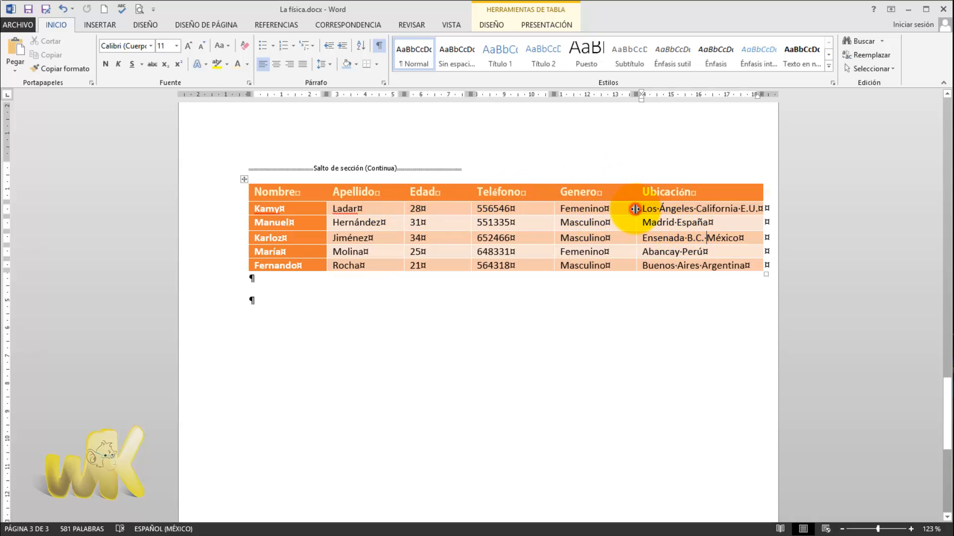
drag(635, 208, 614, 209)
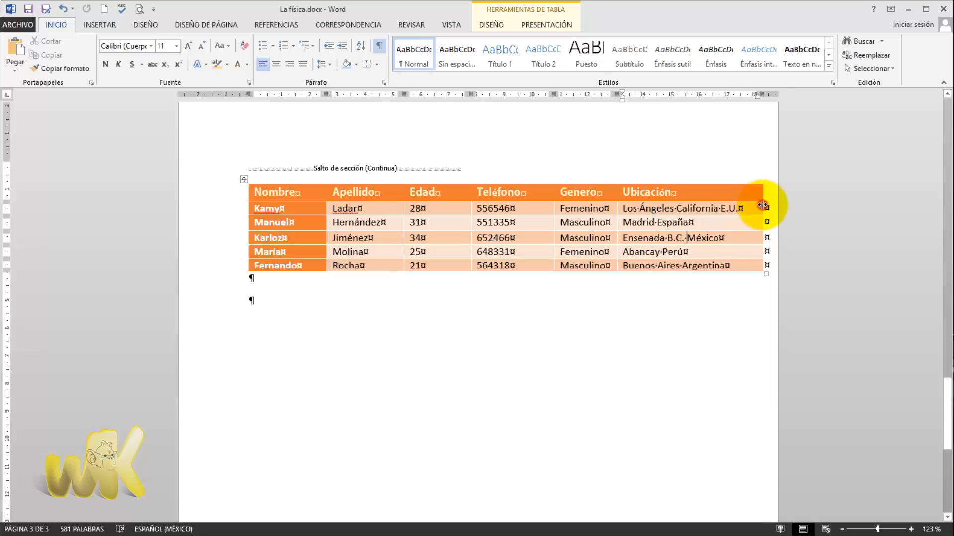
drag(763, 206, 748, 206)
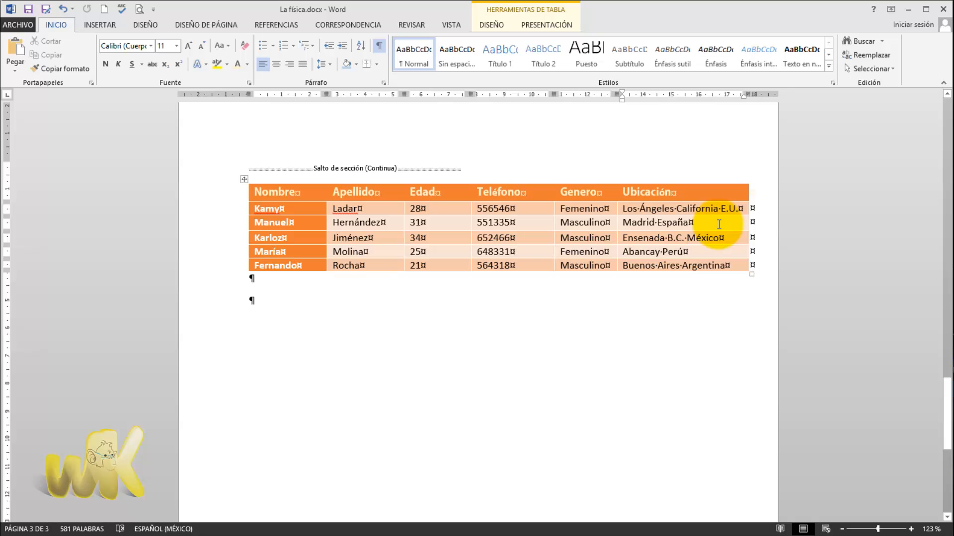
key(ctrl+z)
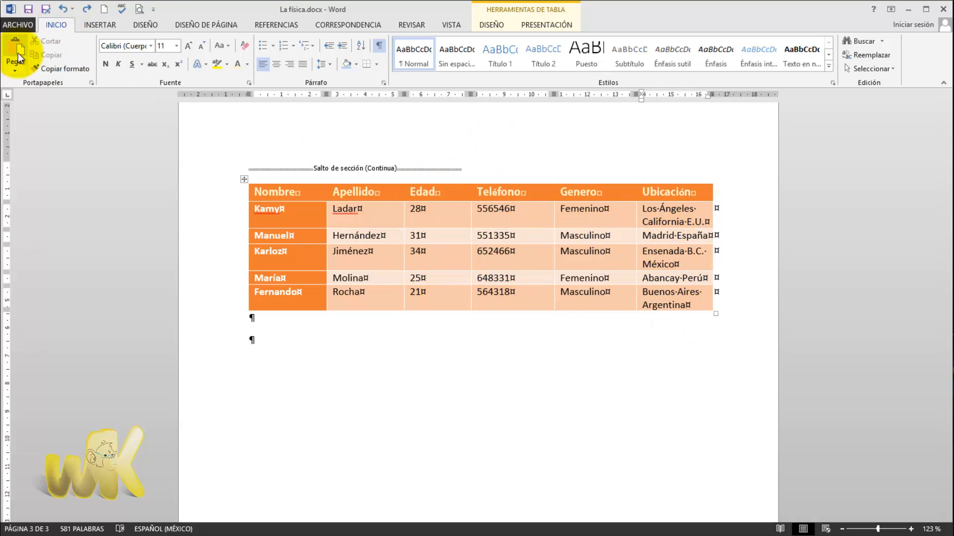
- Enable the advanced display option "Mostrar límites de texto" in the Word options and apply it
click(12, 27)
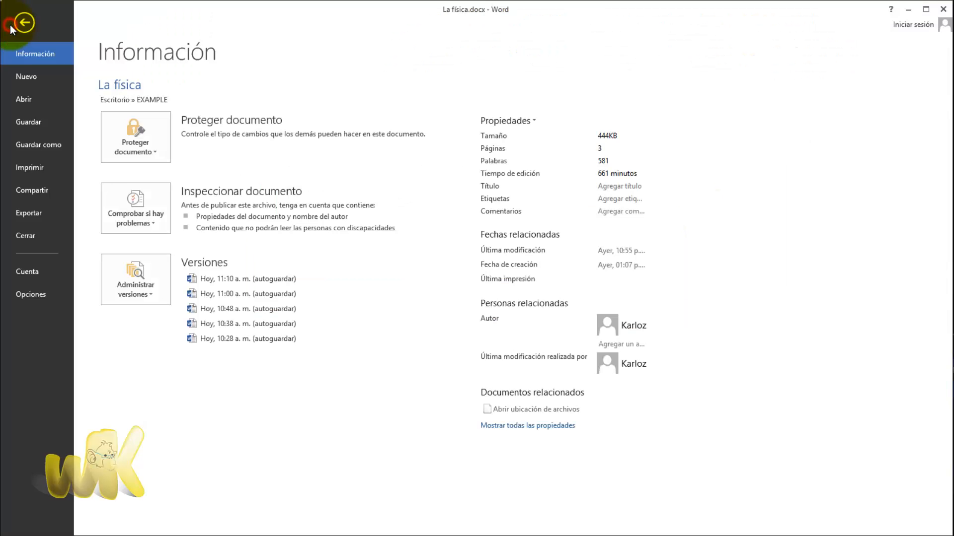
click(41, 294)
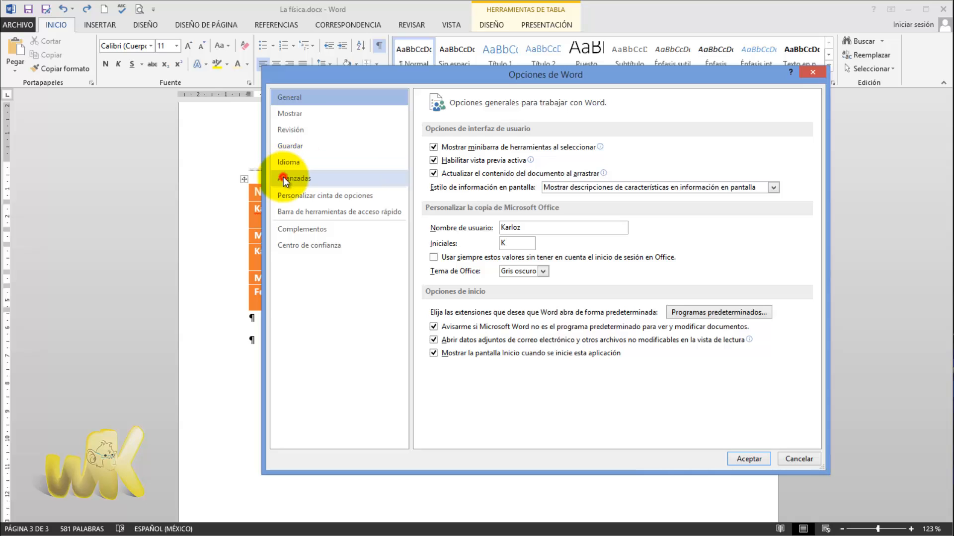
click(283, 178)
drag(812, 148, 796, 230)
scroll(817, 374, down, 3)
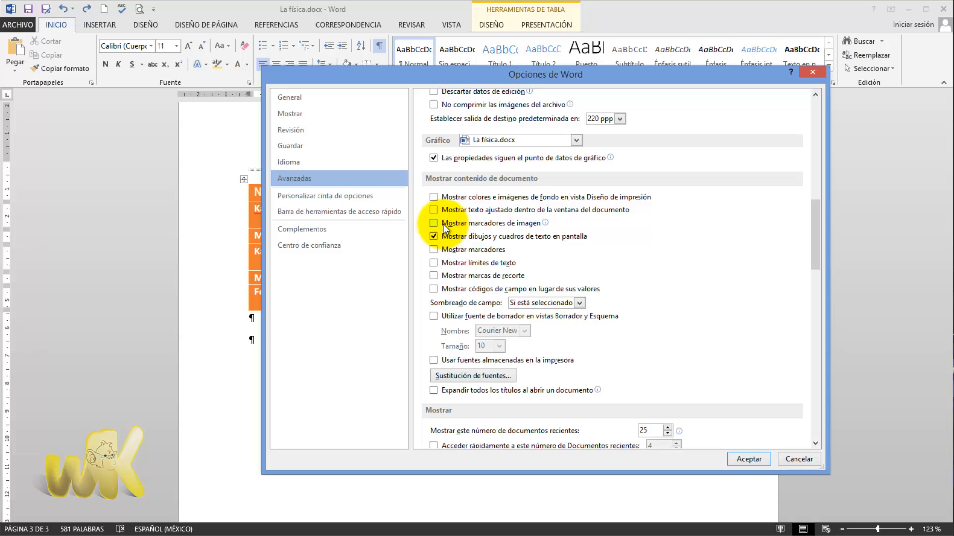
click(433, 262)
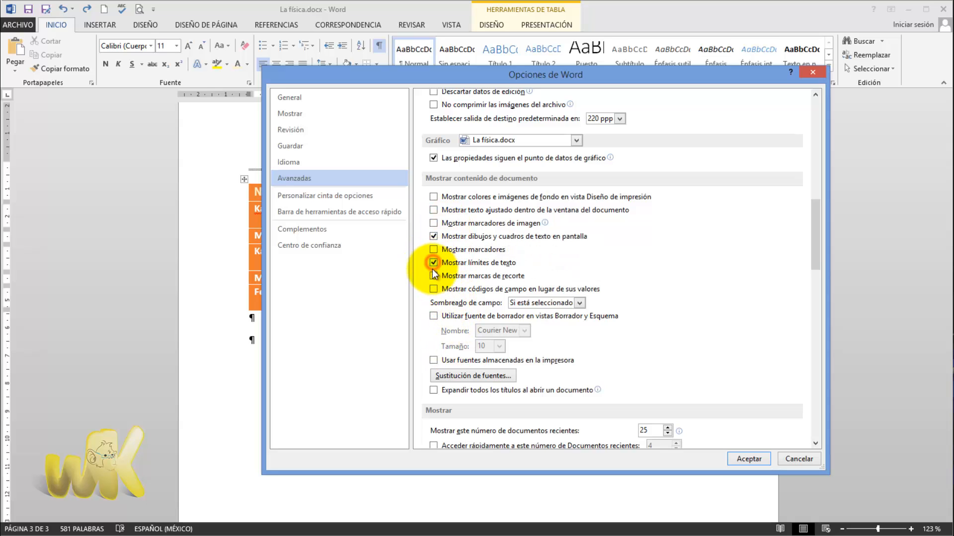
click(745, 460)
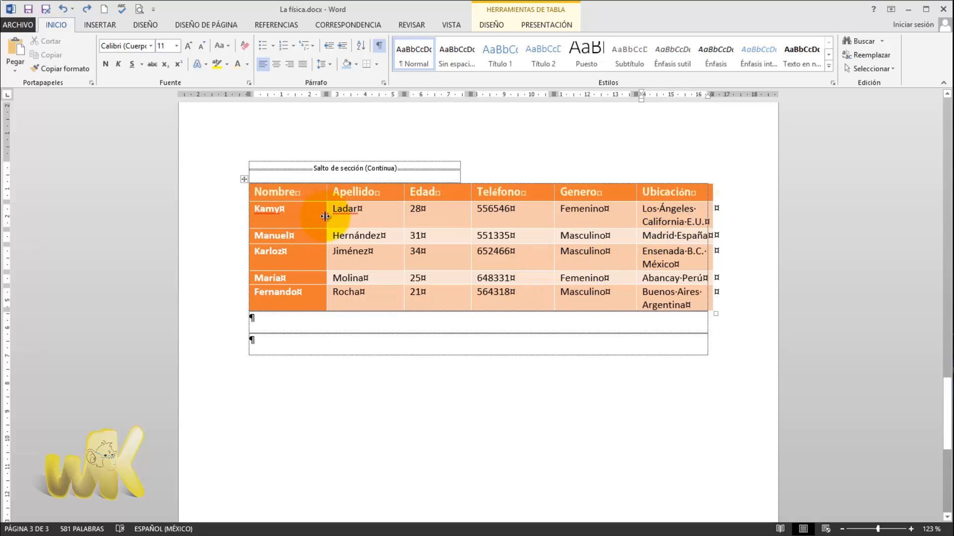
- Narrow the Nombre, Apellido and Edad columns of the table closer to the width of their contents
drag(325, 217, 309, 217)
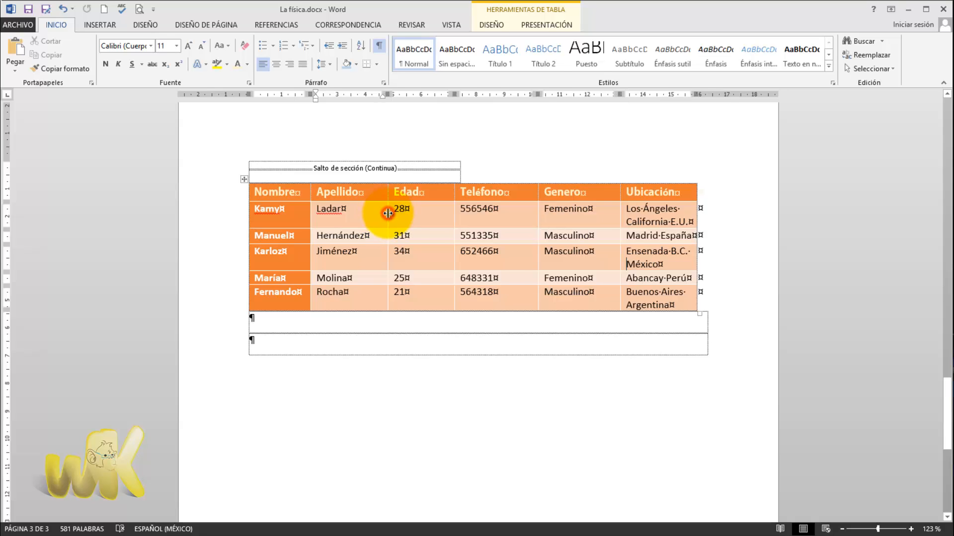
drag(388, 213, 374, 213)
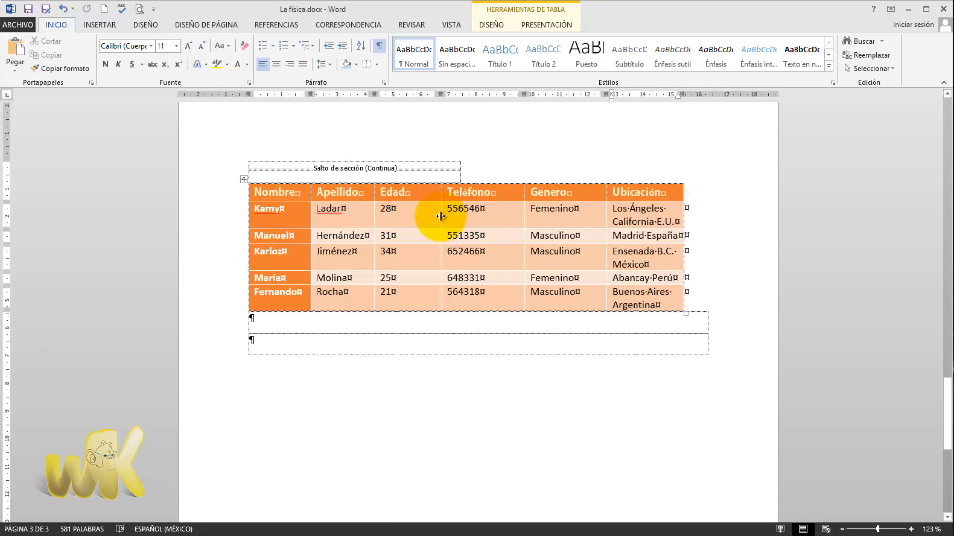
drag(440, 216, 420, 217)
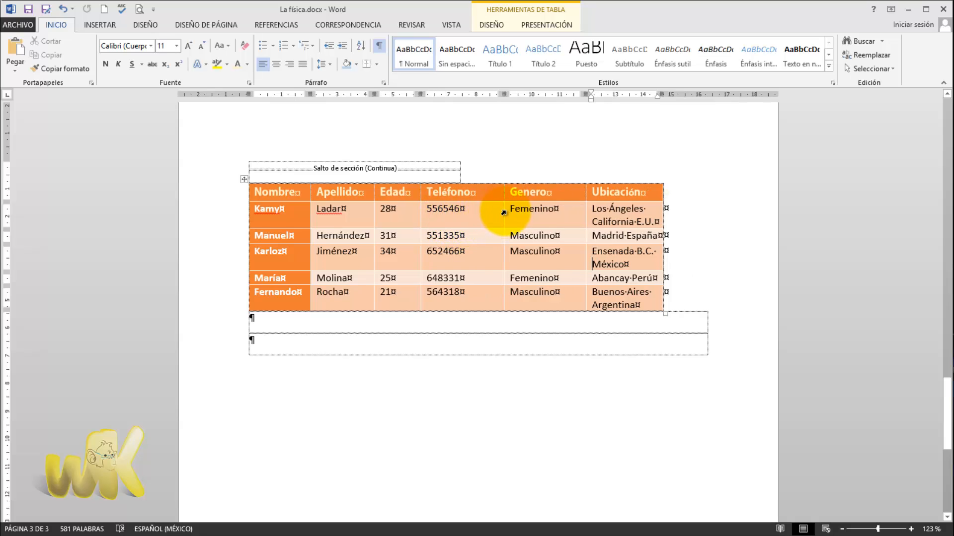
click(503, 212)
double_click(503, 214)
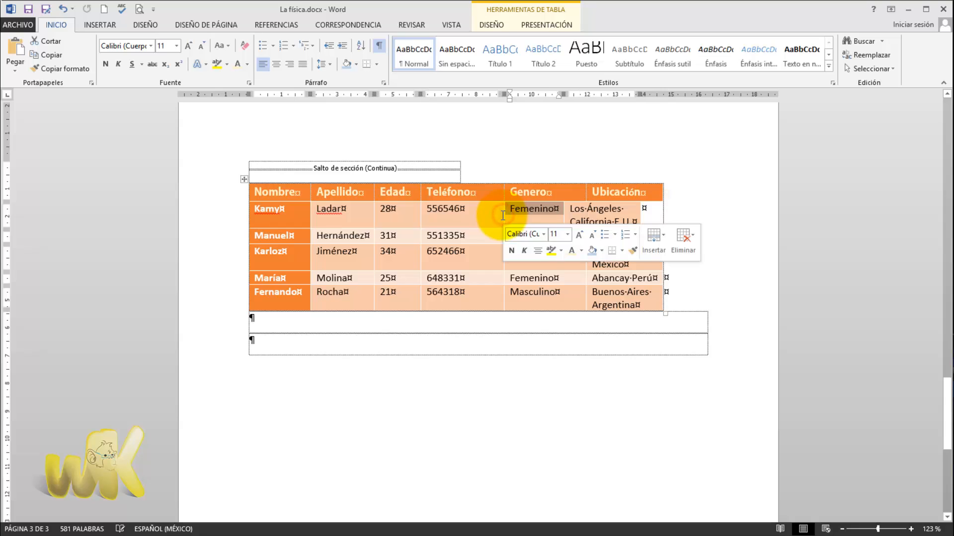
click(496, 247)
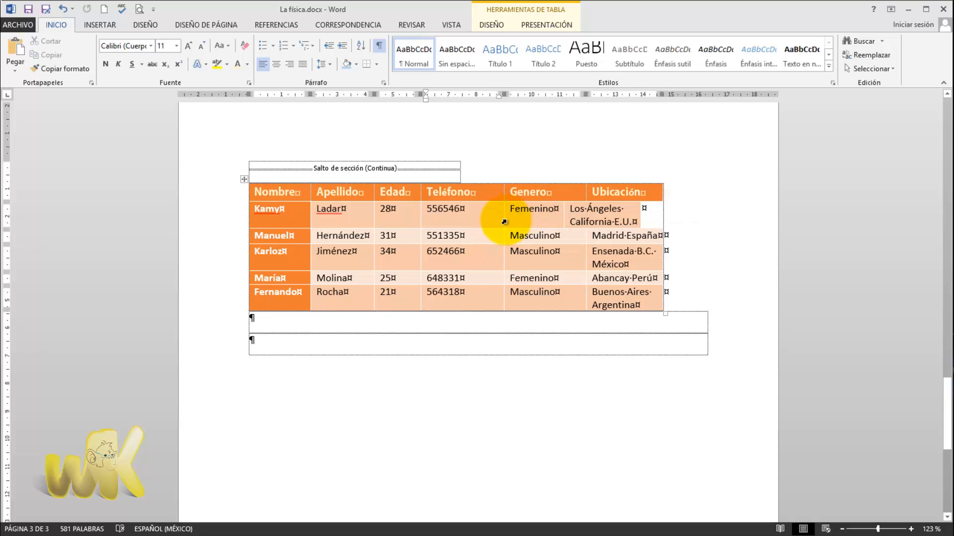
key(ctrl+z)
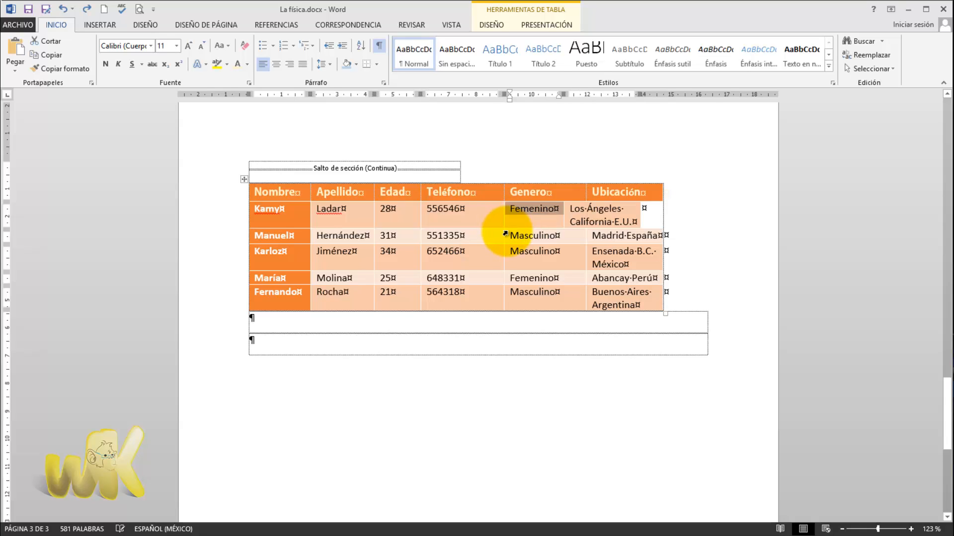
click(606, 209)
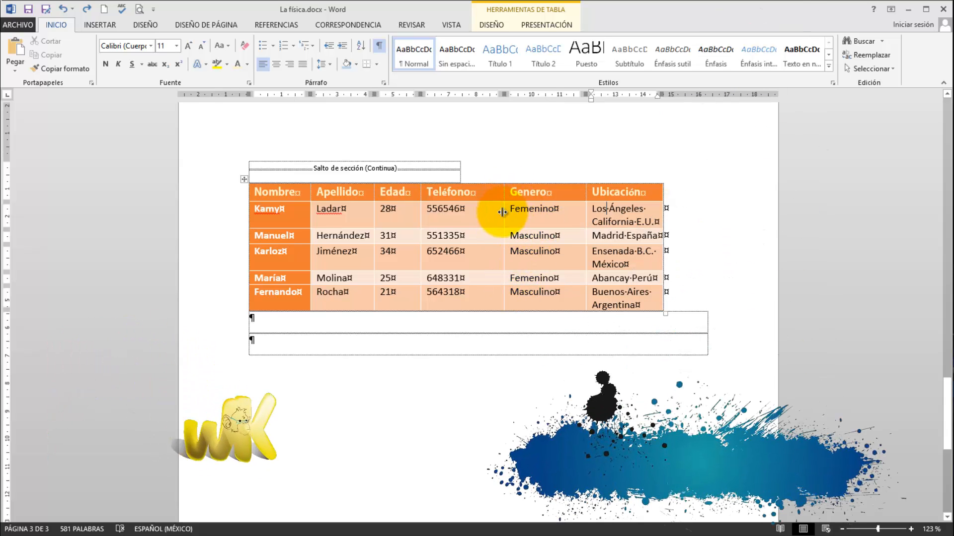
- Narrow the Teléfono and Genero columns to their contents and widen the Ubicación column so each location fits on one line
drag(503, 213, 484, 212)
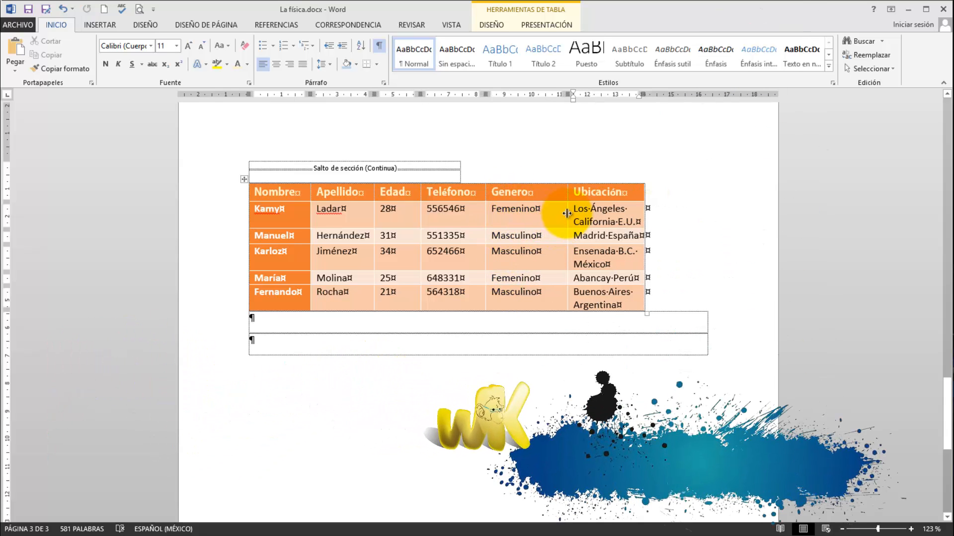
drag(567, 214, 546, 213)
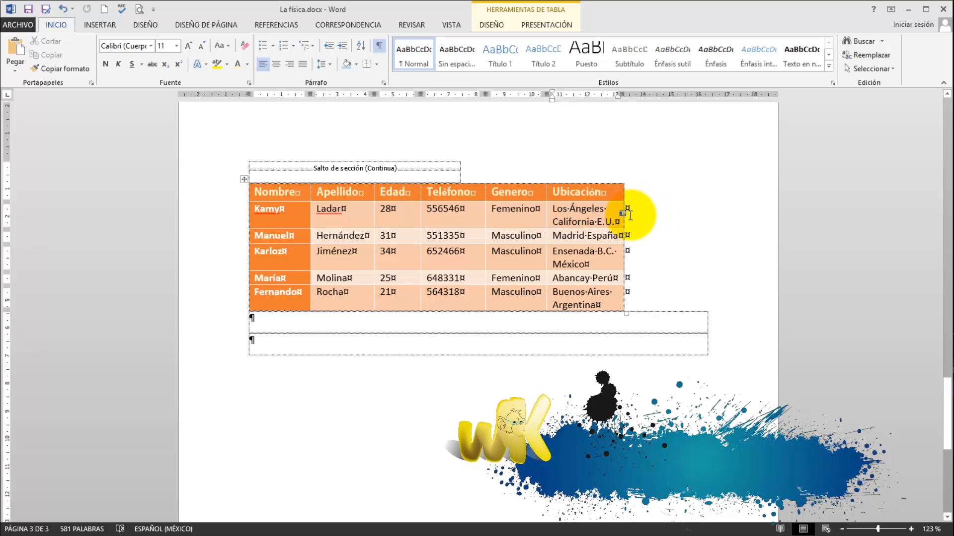
double_click(627, 214)
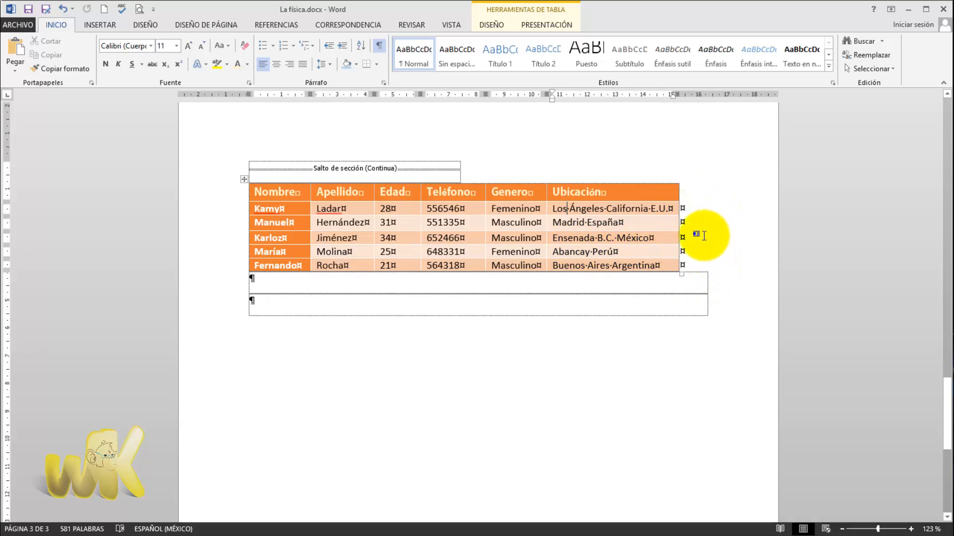
scroll(688, 259, up, 5)
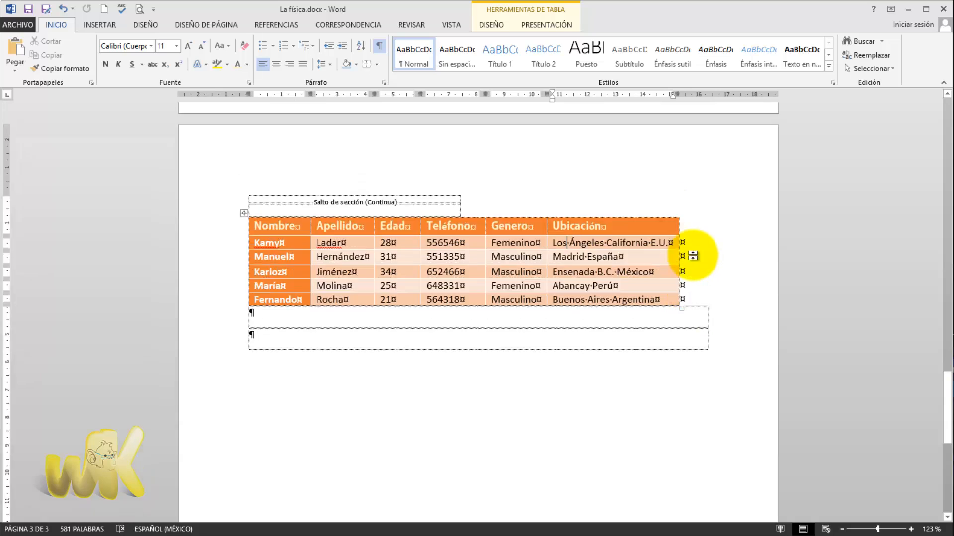
scroll(687, 254, down, 4)
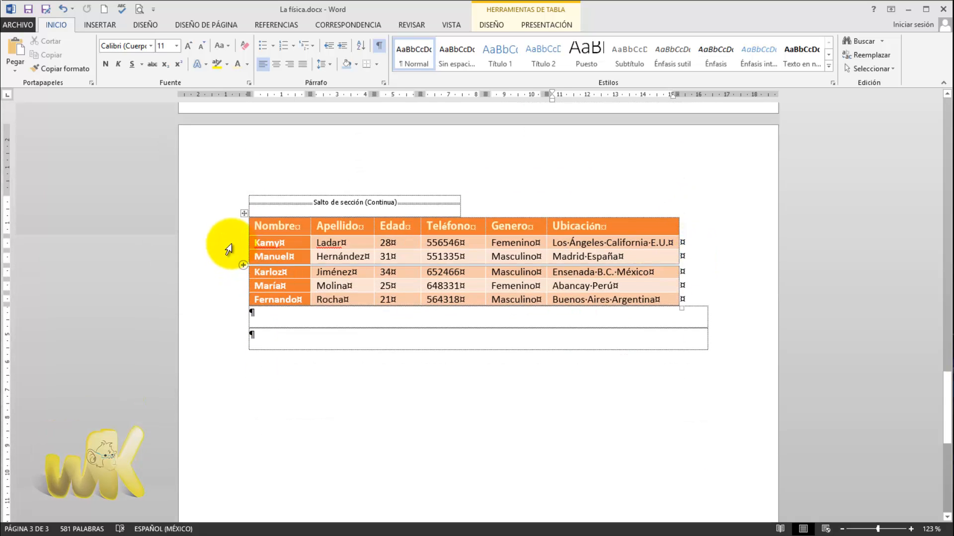
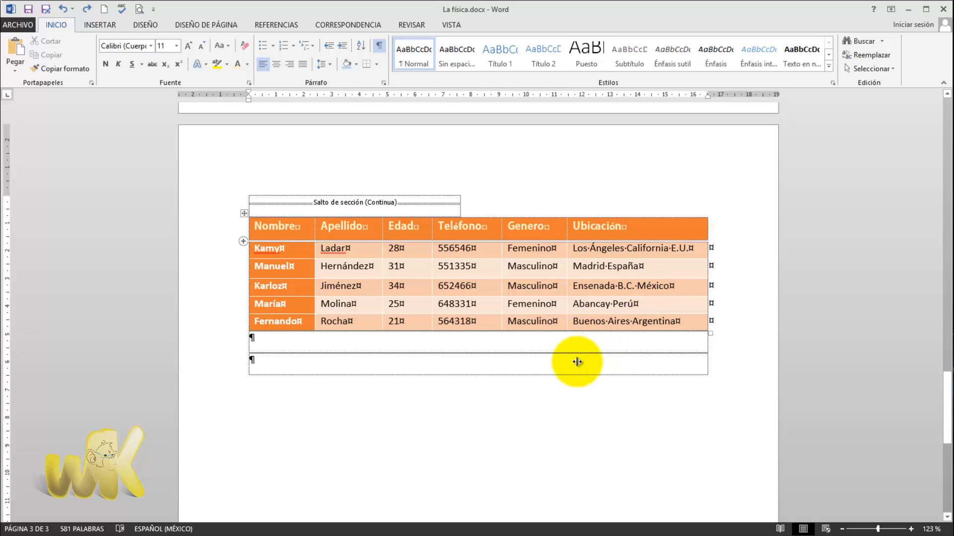
- Try moving the table's left border inward, and return it to the left text boundary
click(561, 364)
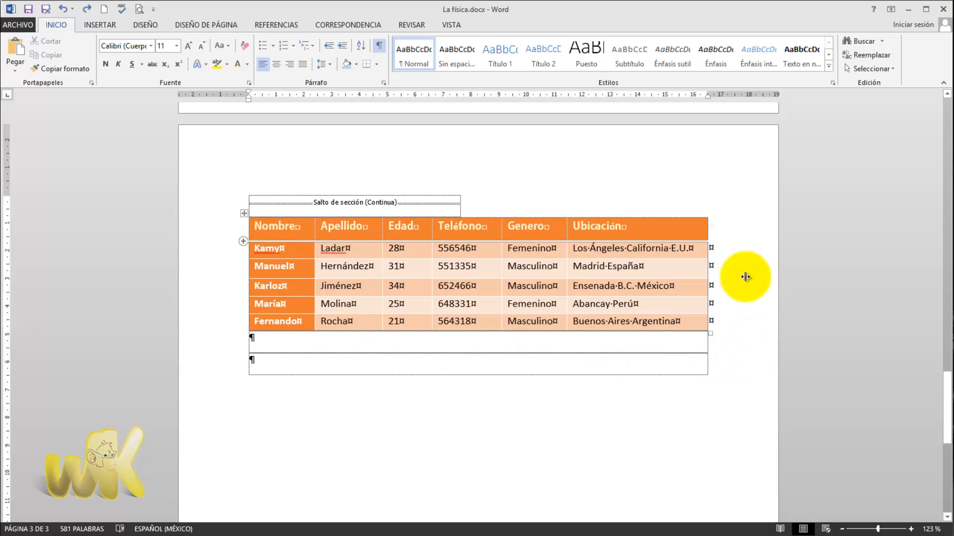
drag(266, 275, 248, 221)
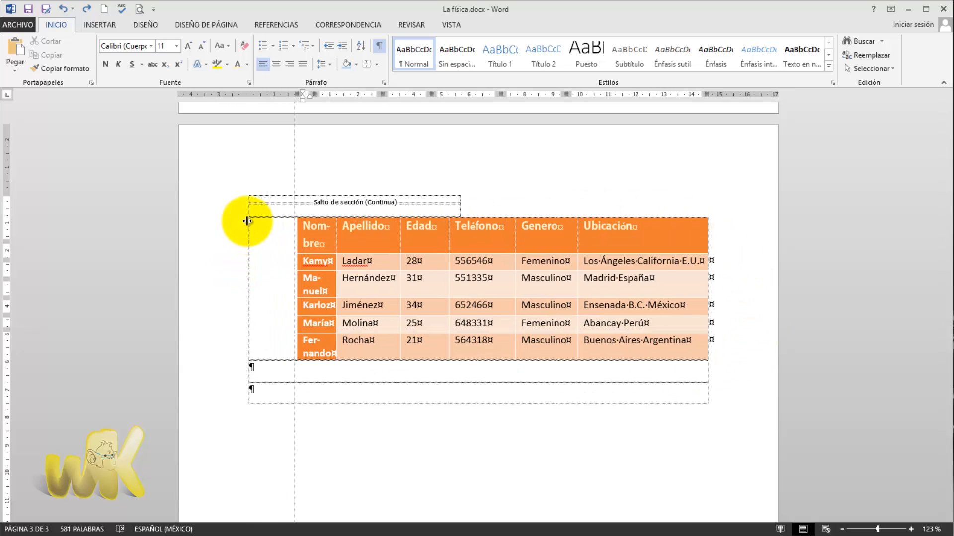
drag(246, 259, 247, 204)
drag(707, 236, 247, 247)
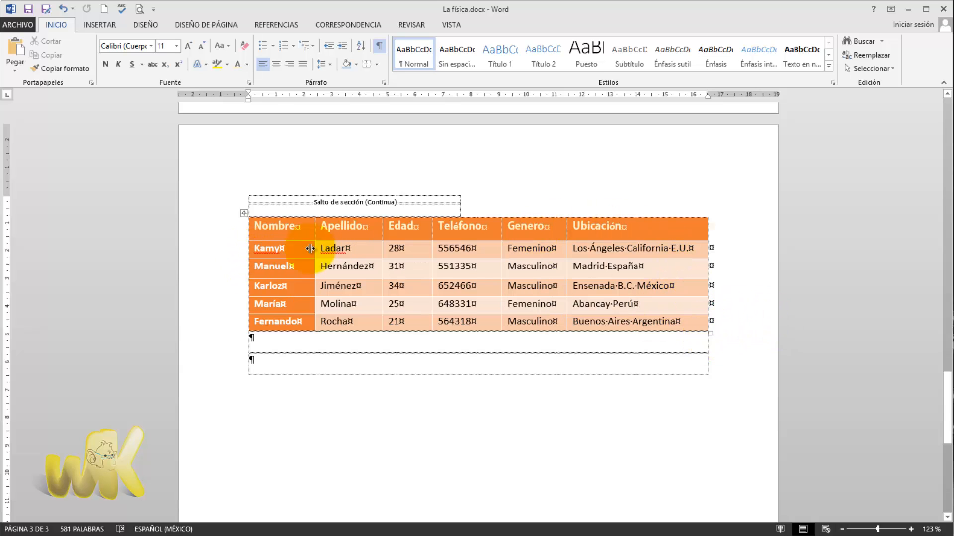
click(248, 222)
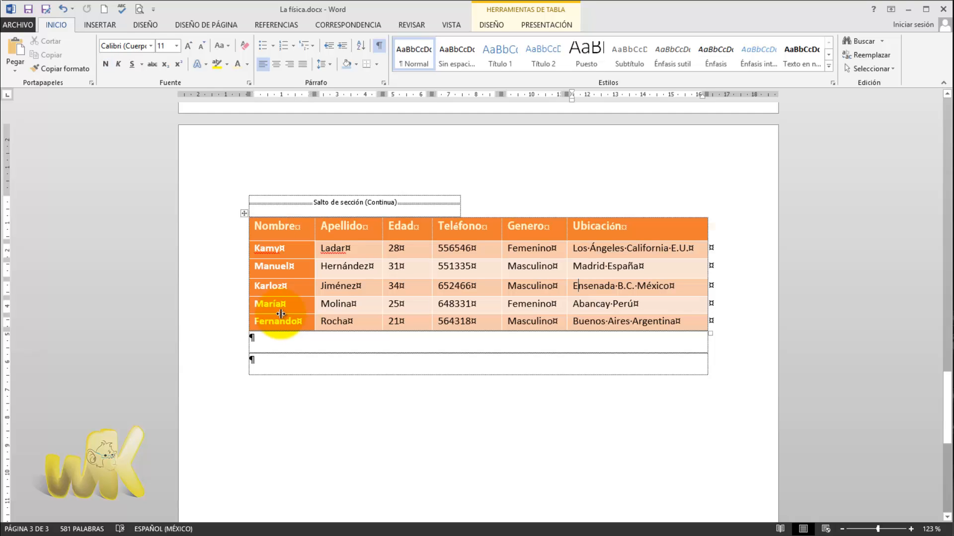
- Set the width of the table's Nombre column to 2.5 cm
click(385, 268)
click(449, 267)
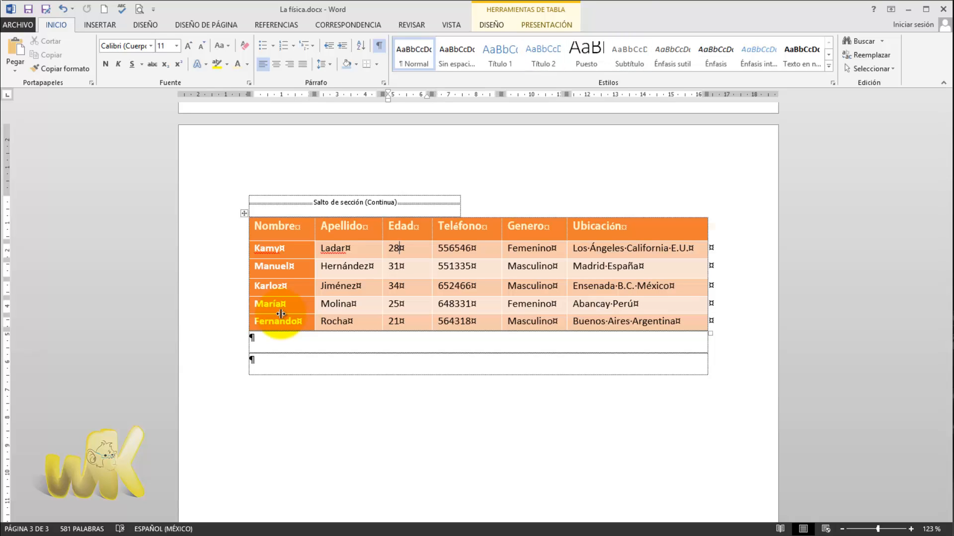
click(492, 25)
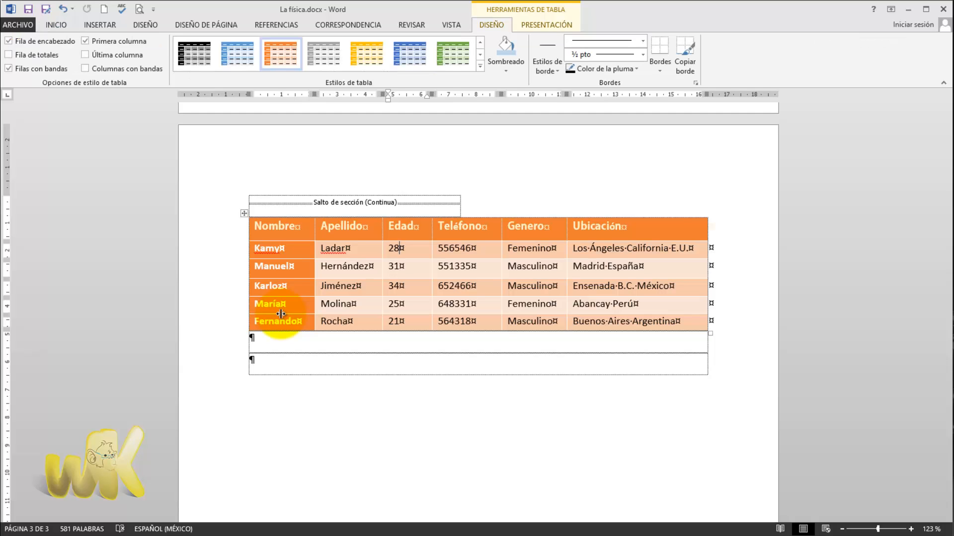
click(547, 25)
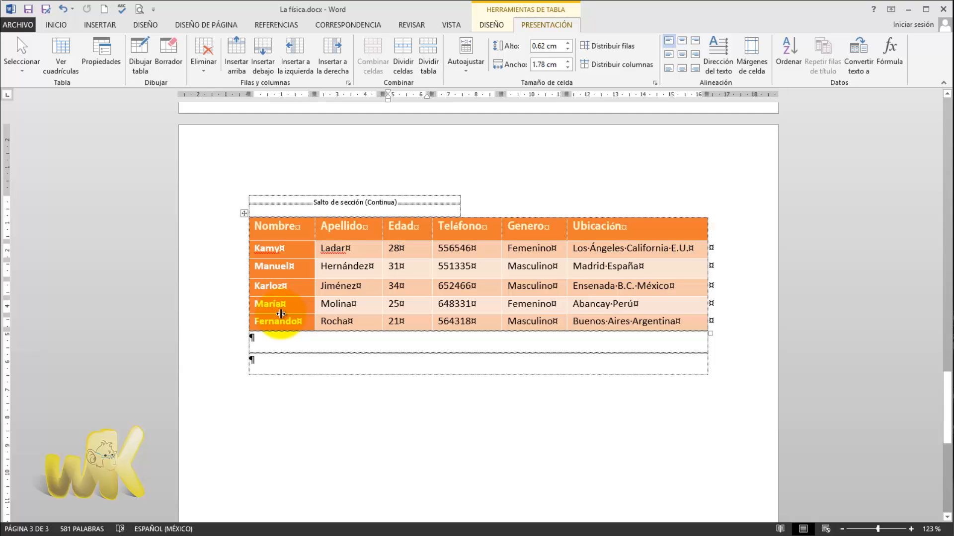
click(281, 218)
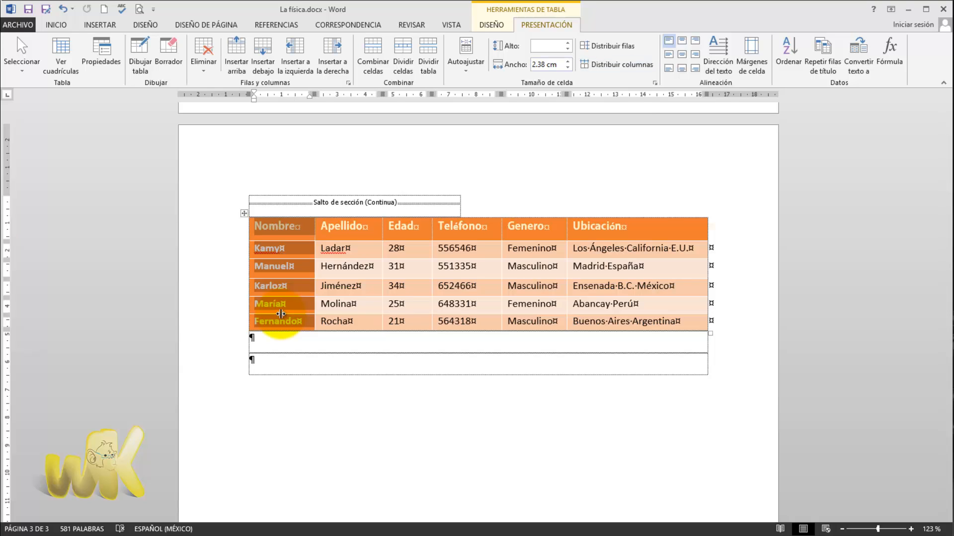
drag(532, 64, 537, 65)
key(Return)
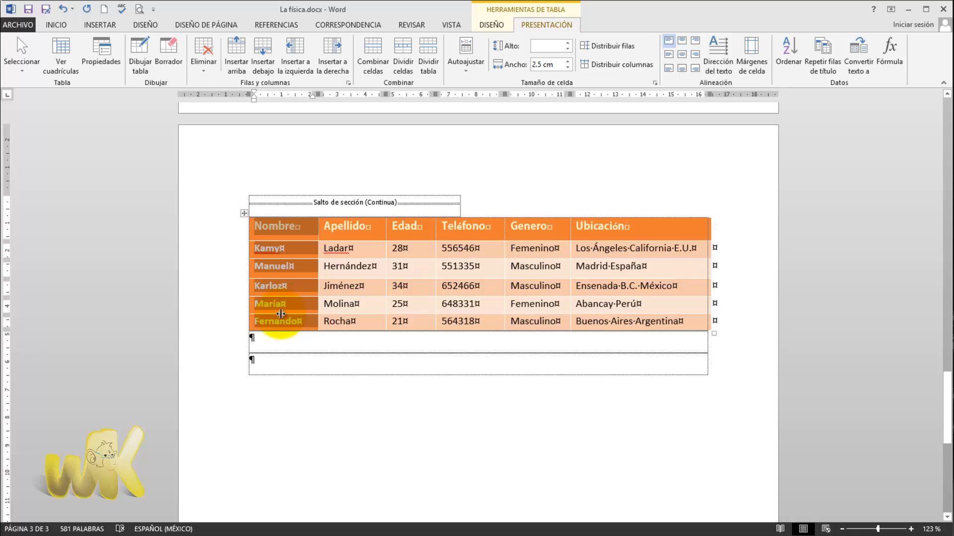
key(Down)
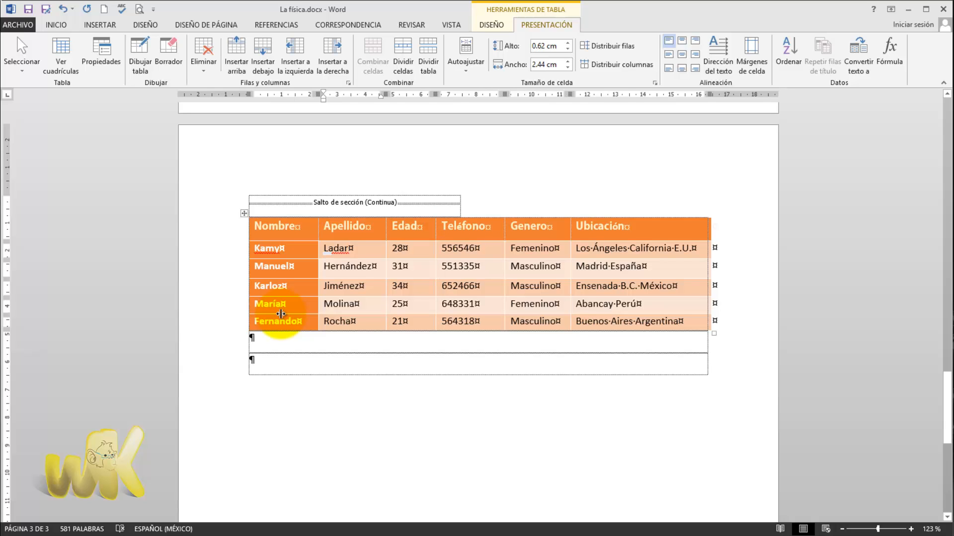
- Set the width of the table's Ubicación column to 5 cm
click(604, 226)
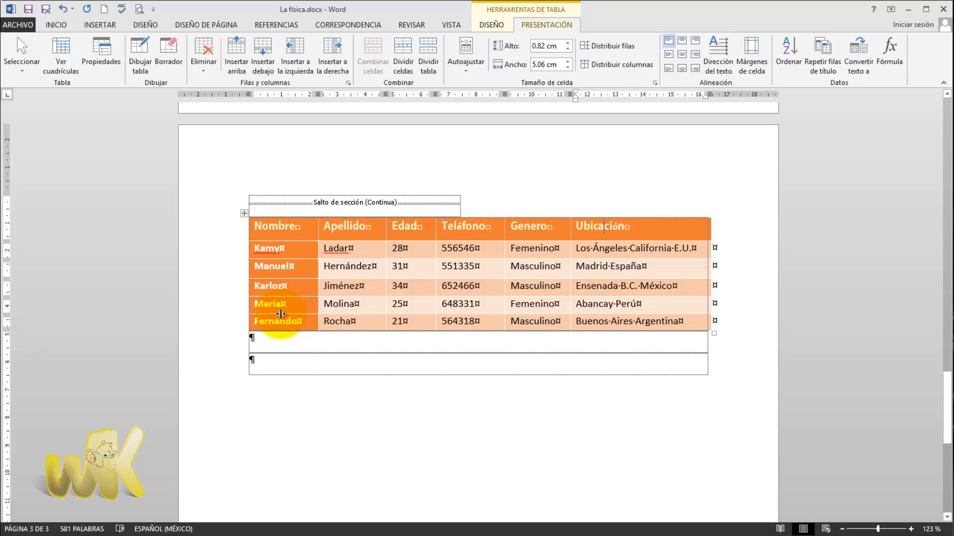
click(616, 216)
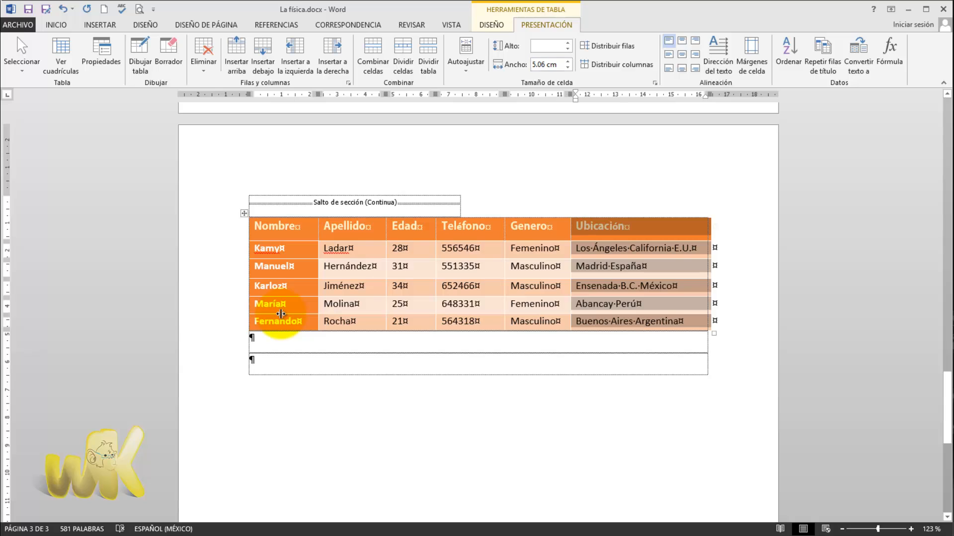
click(544, 64)
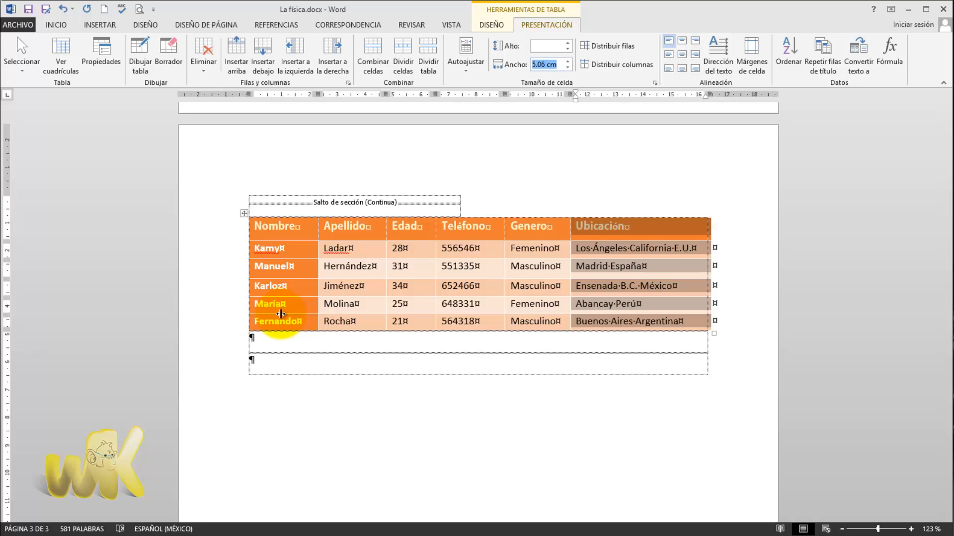
text(5)
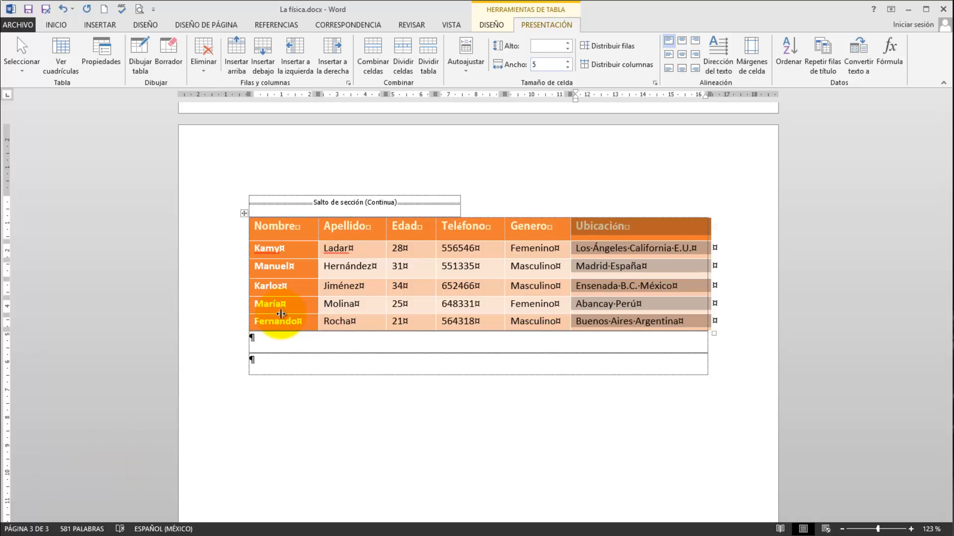
key(Return)
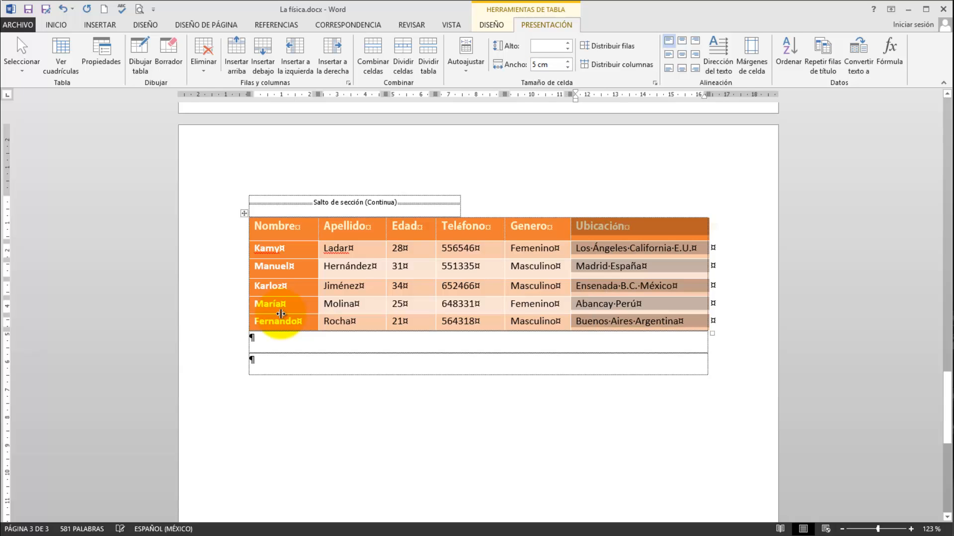
click(619, 286)
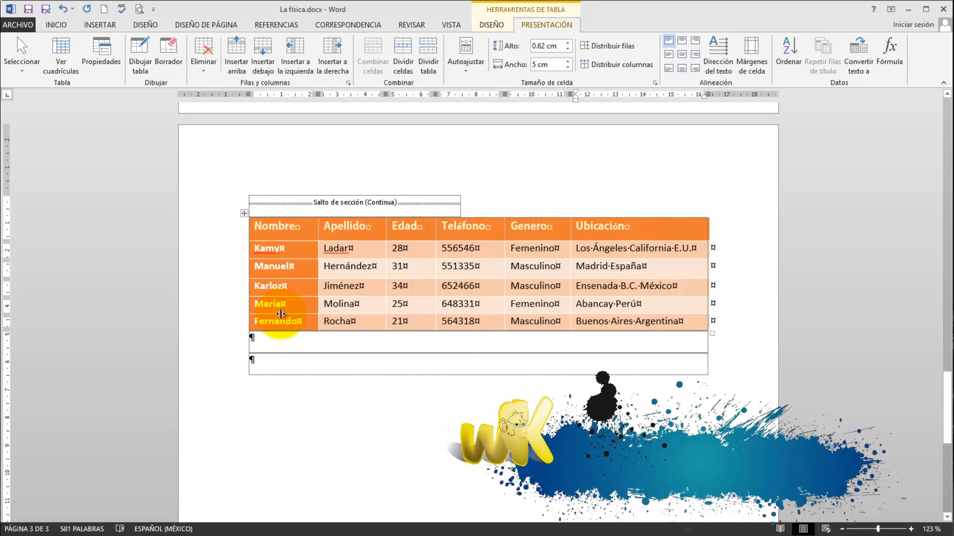
key(Up)
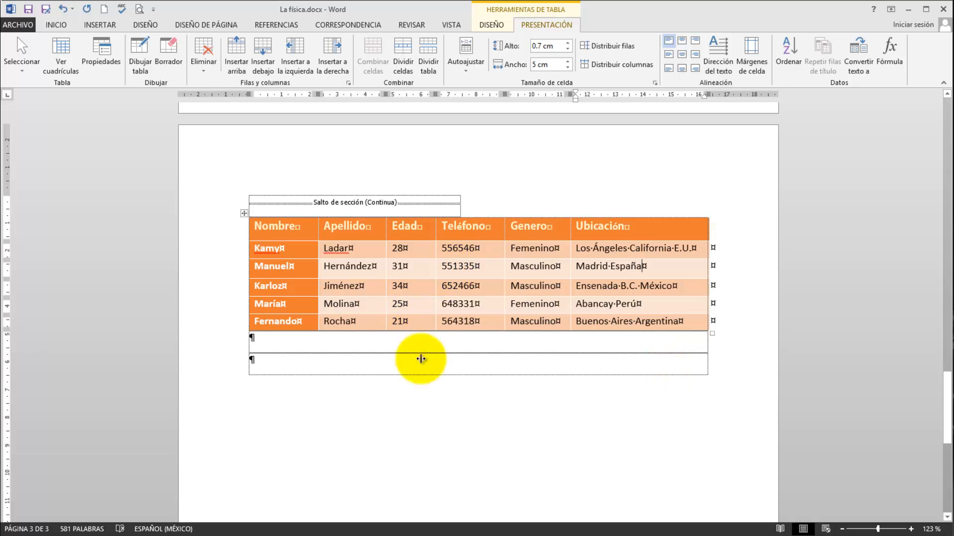
- Set the height of all rows in the table to 0.8 cm
click(244, 213)
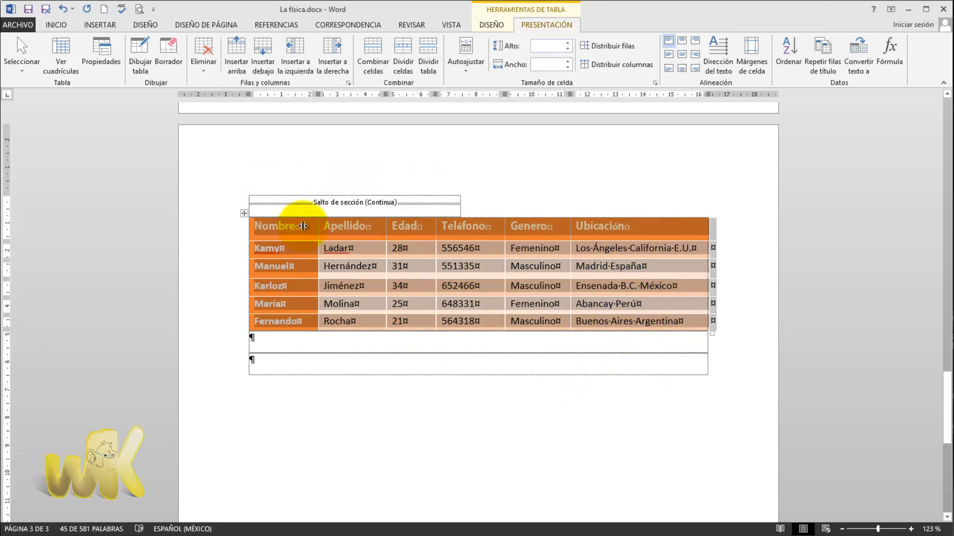
click(318, 202)
click(529, 248)
key(Up)
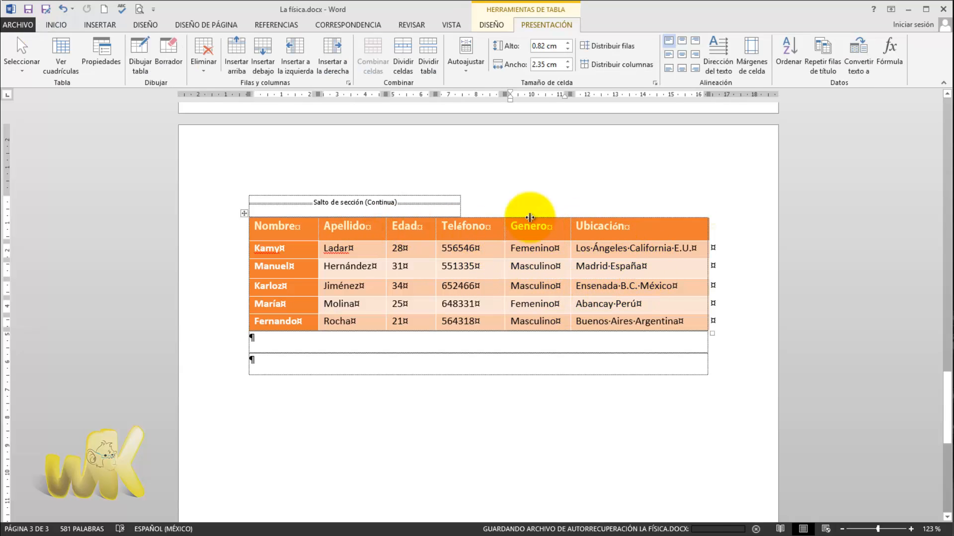
click(244, 214)
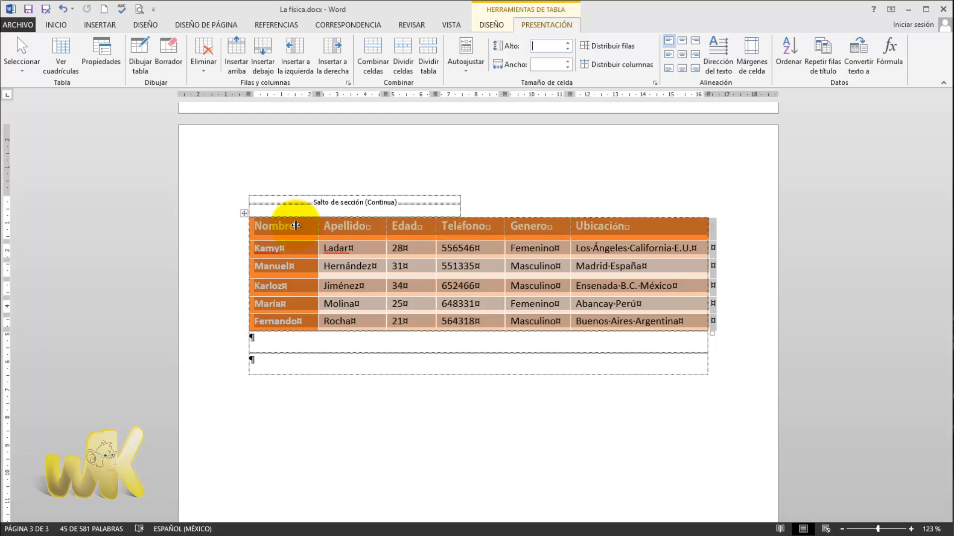
text(.8)
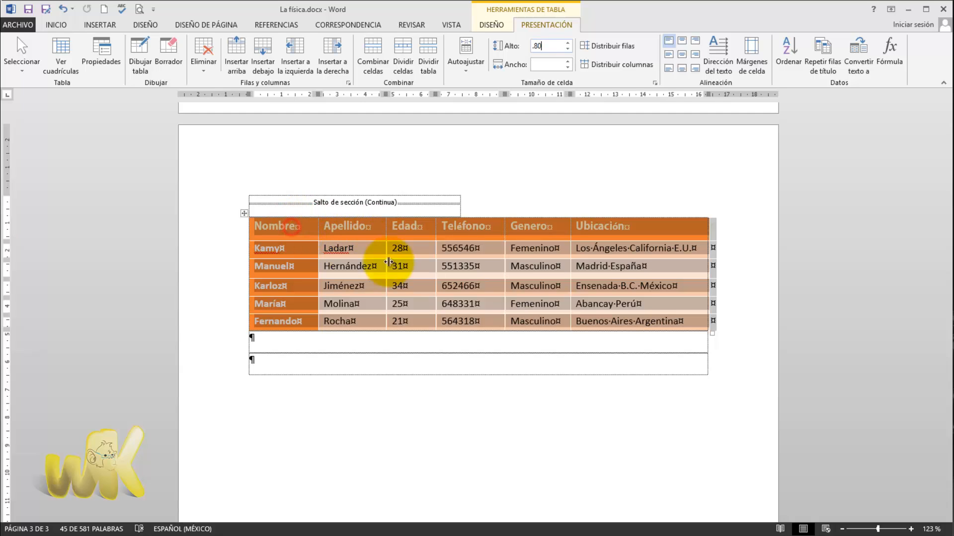
key(Return)
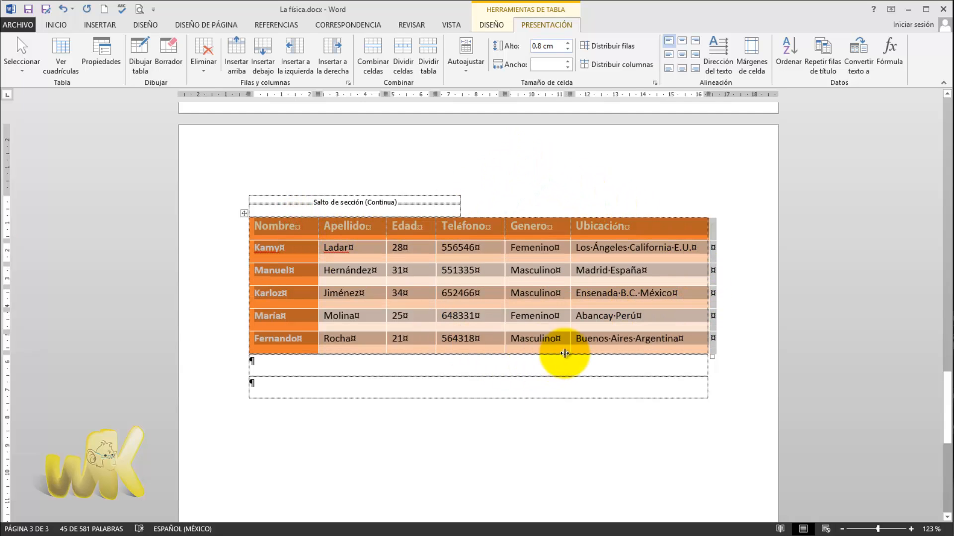
click(418, 174)
click(401, 342)
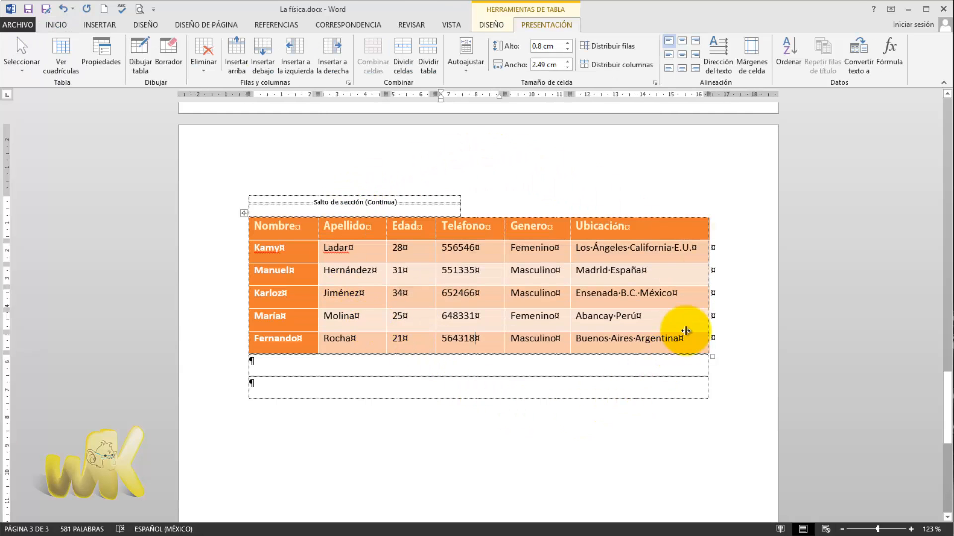
click(579, 285)
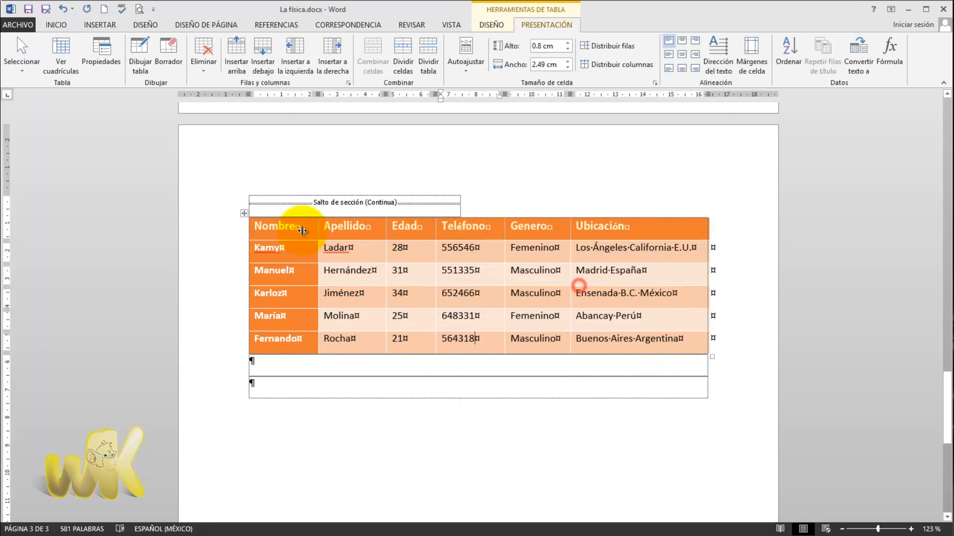
click(385, 267)
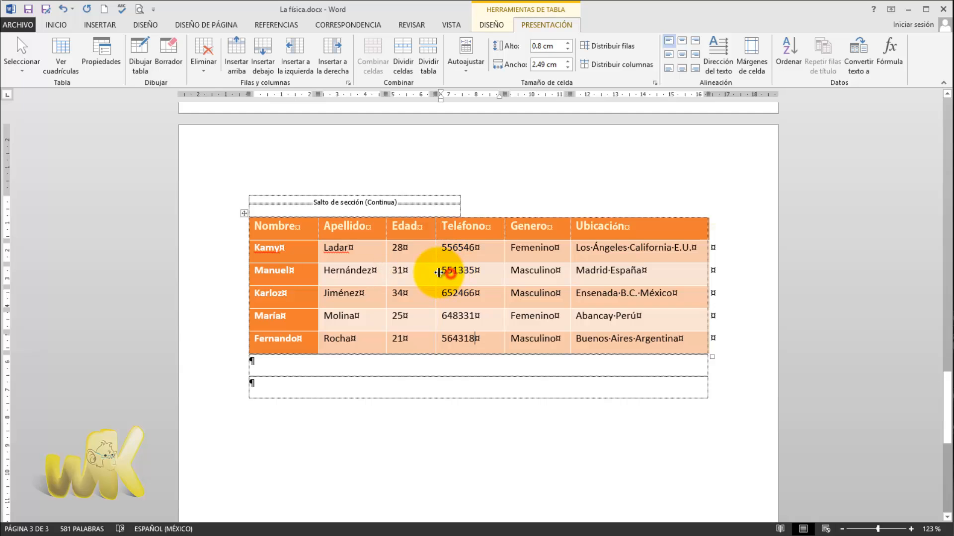
click(398, 250)
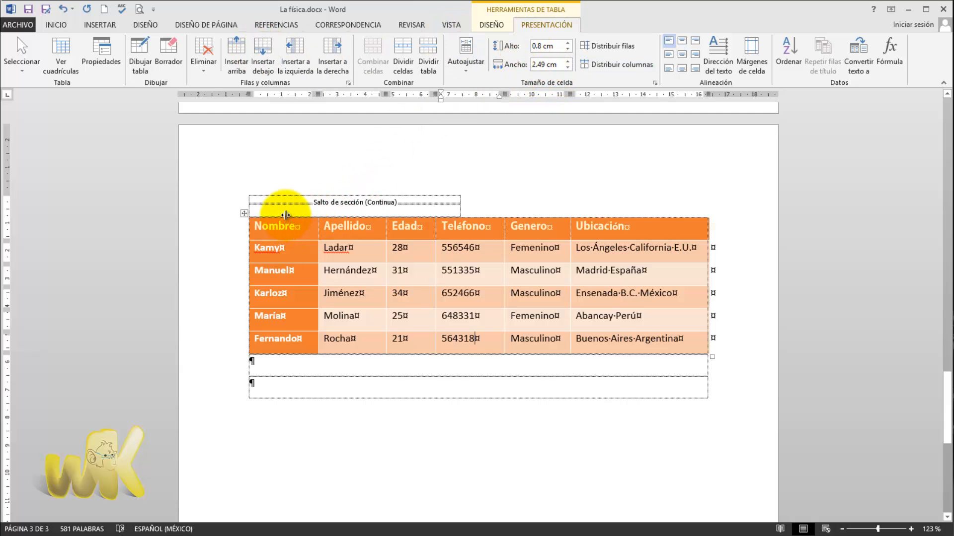
- Enter a preferred width of 15 cm for the whole table in the table properties, clear of the table's first columns
key(shift+F10)
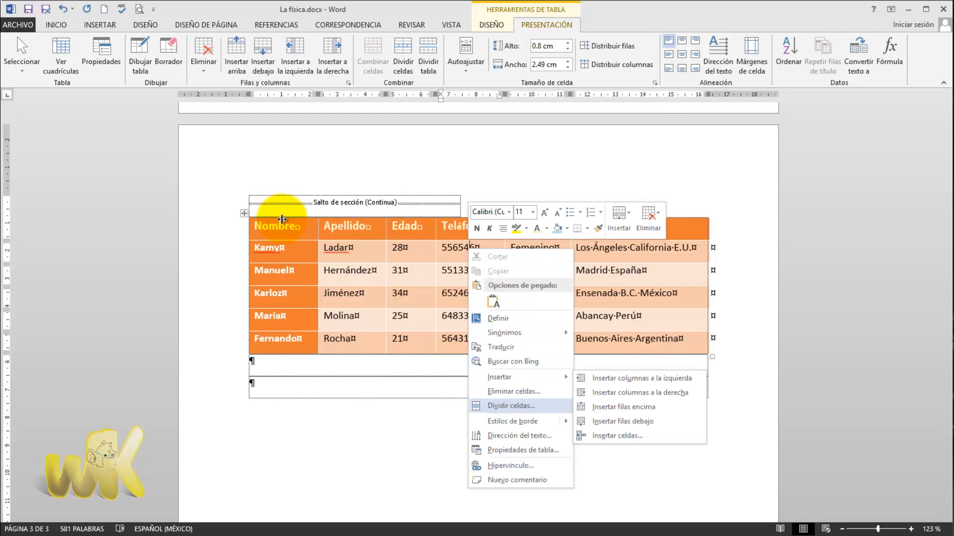
key(Right)
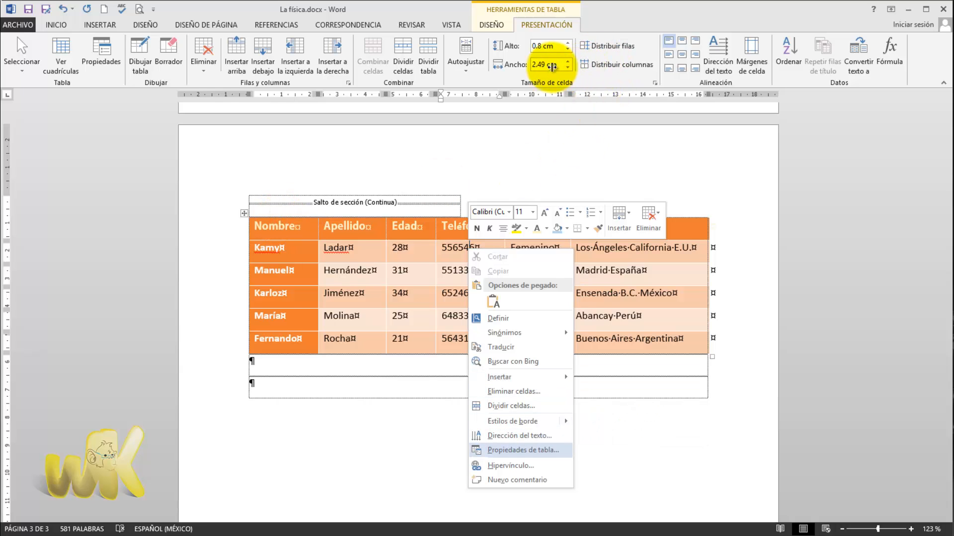
key(Return)
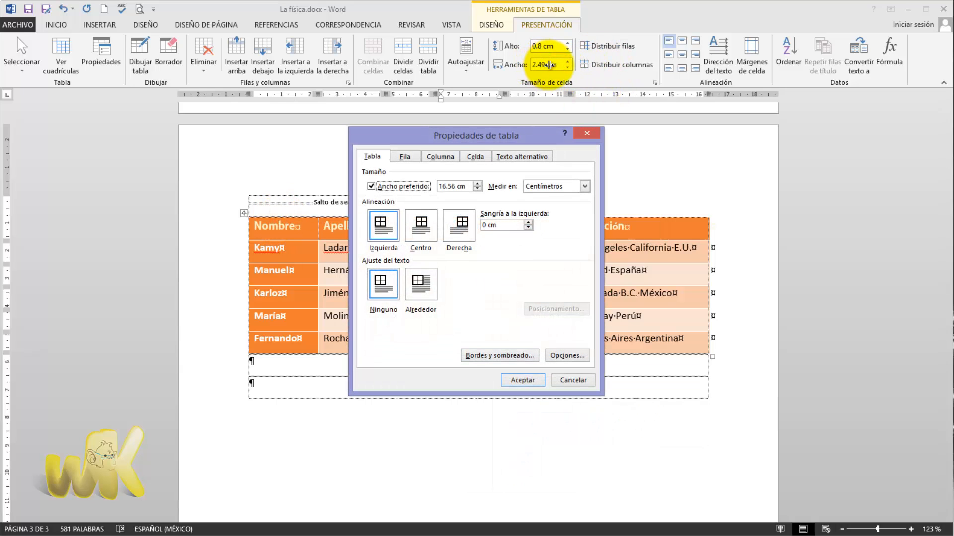
mouse_move(497, 135)
mouse_down()
mouse_move(696, 165)
mouse_move(744, 134)
mouse_move(782, 194)
mouse_move(794, 194)
mouse_up()
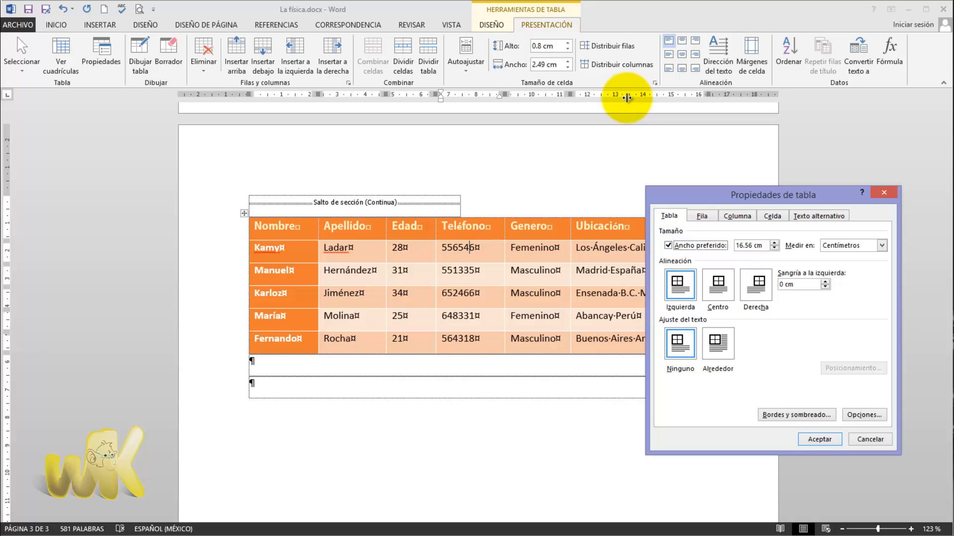
click(763, 245)
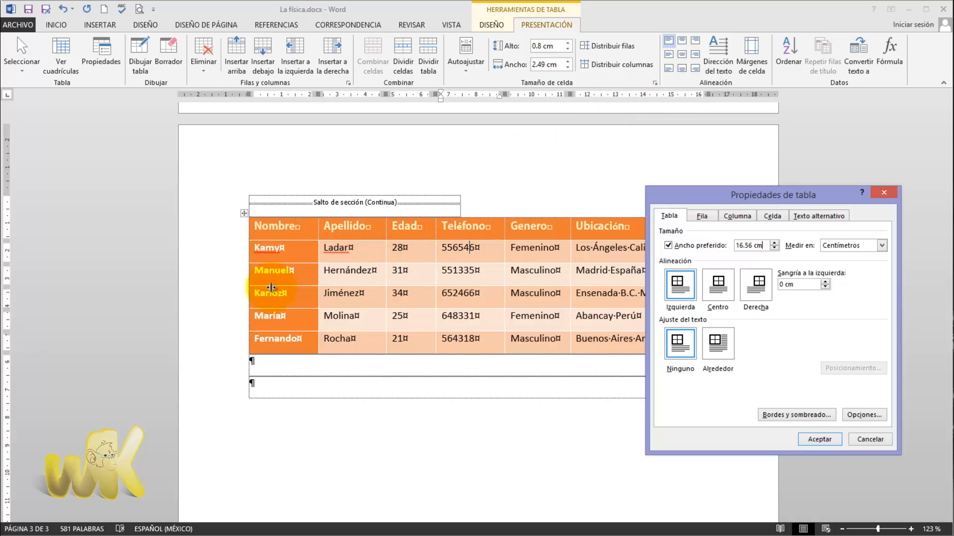
key(shift+Home)
text(15)
key(Tab)
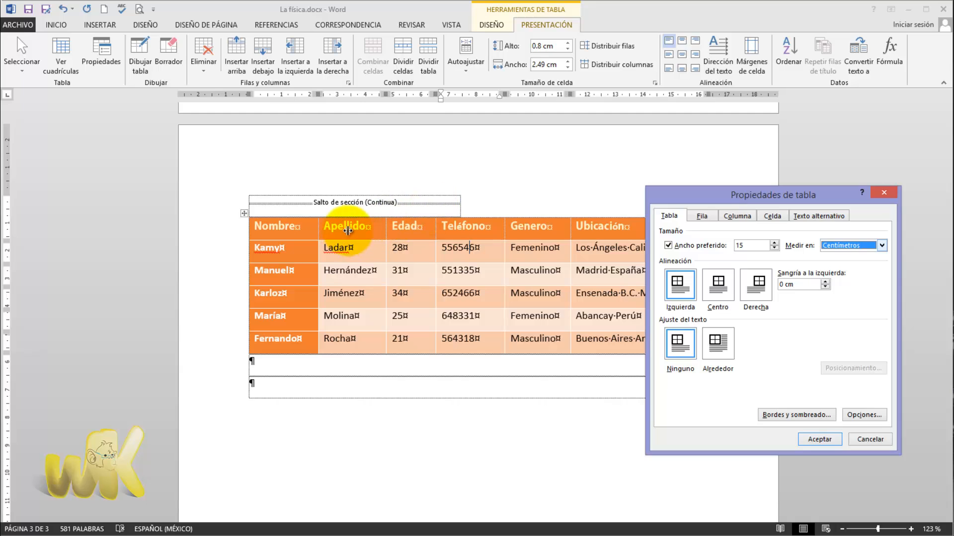
- Examine the row height and page-break settings in the table properties, stepping through the neighbouring rows
key(ctrl+Tab)
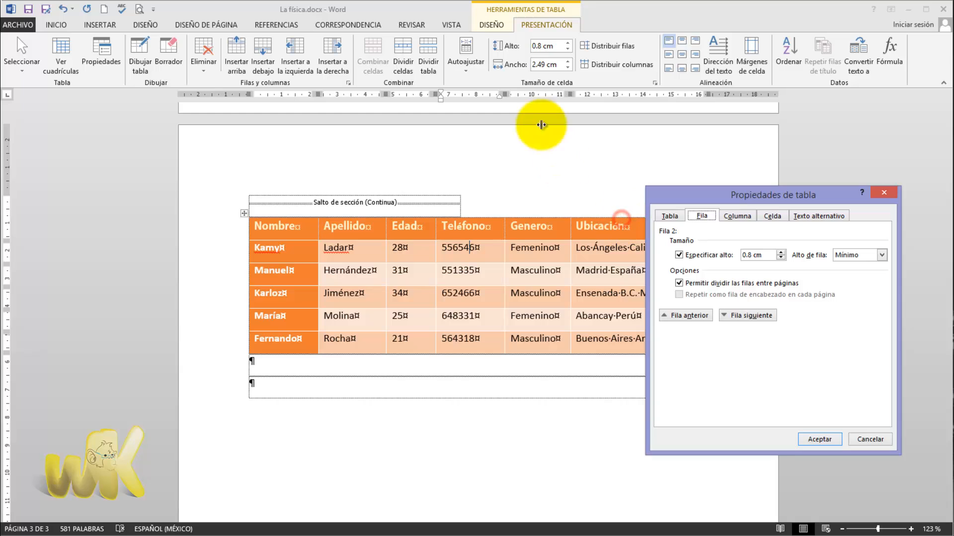
click(554, 64)
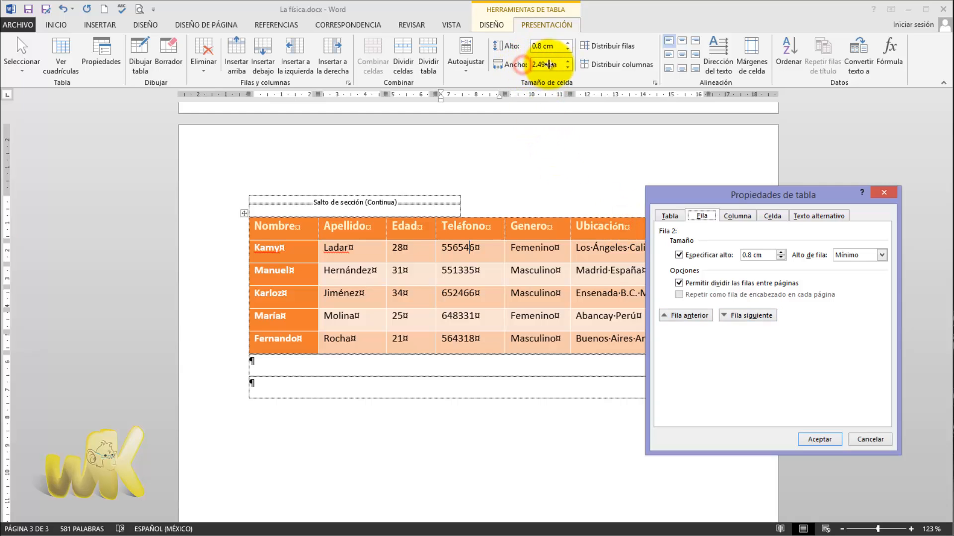
click(553, 65)
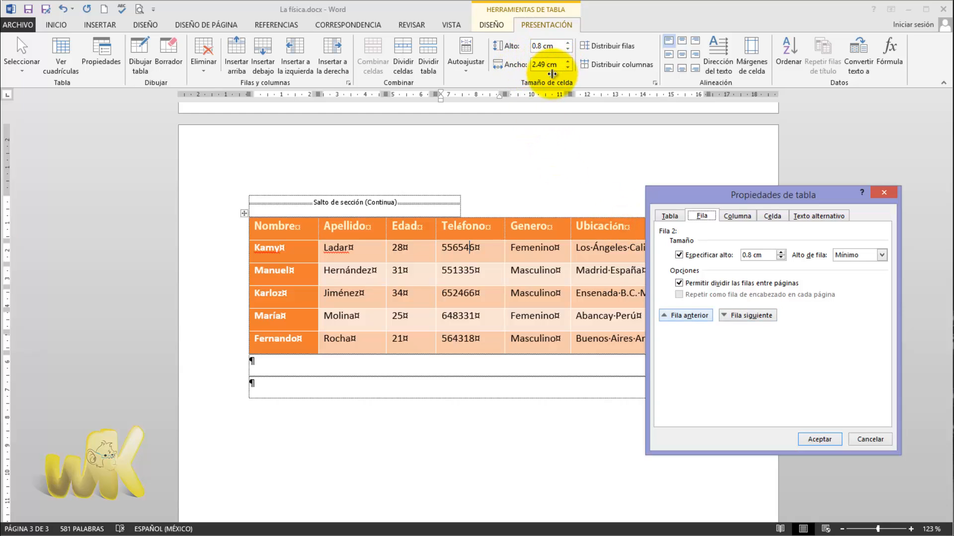
click(685, 316)
click(747, 315)
click(747, 316)
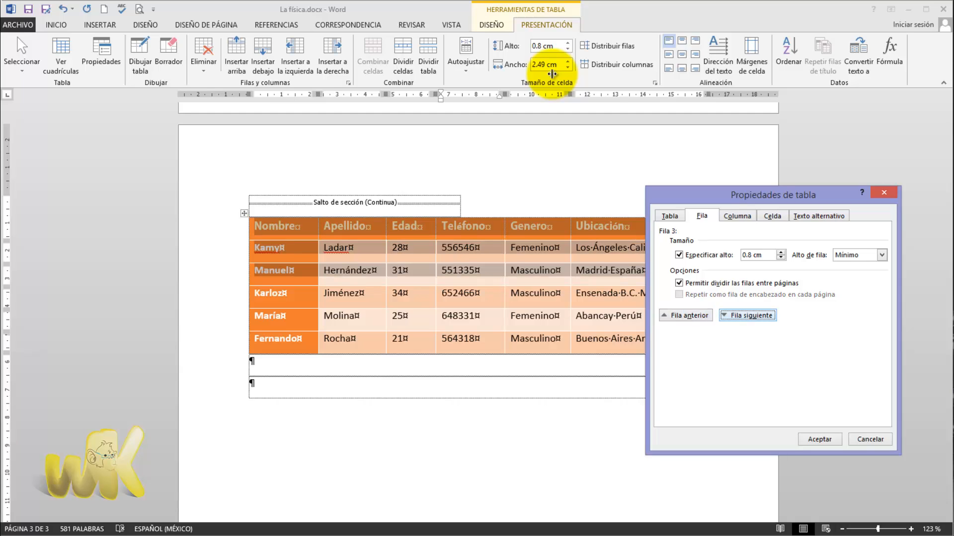
click(748, 316)
click(686, 316)
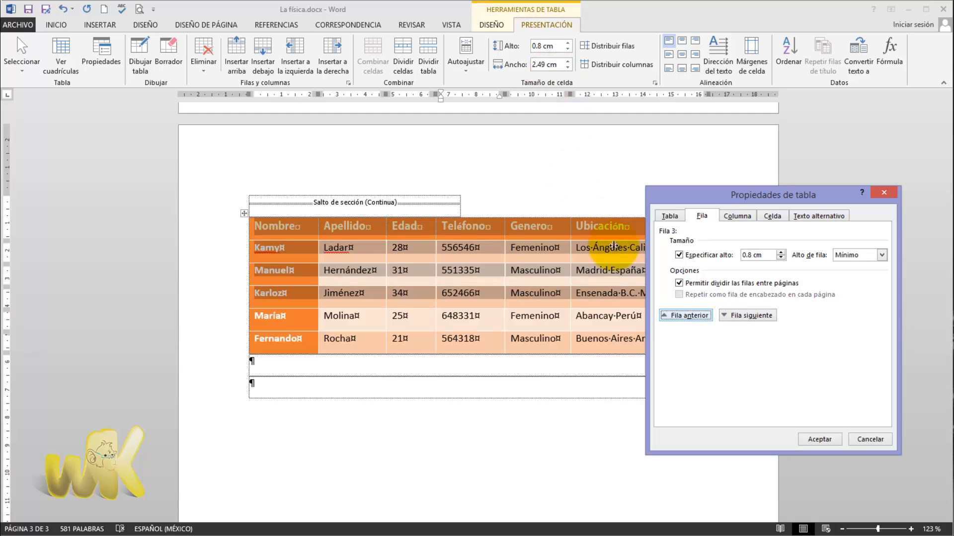
- Step through the column settings to the table's second column and set the selected cell's vertical alignment to Centro
key(ctrl+Tab)
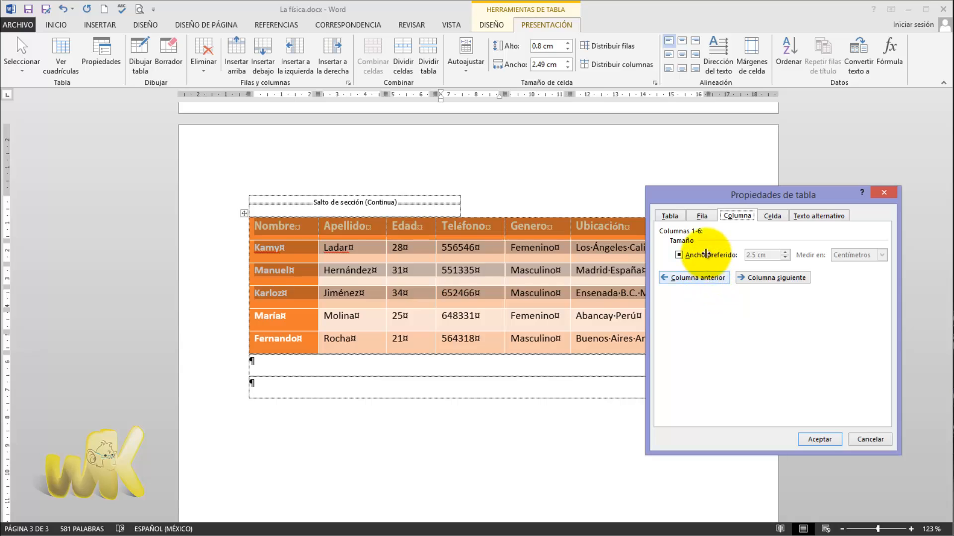
click(694, 277)
click(772, 278)
key(alt+s)
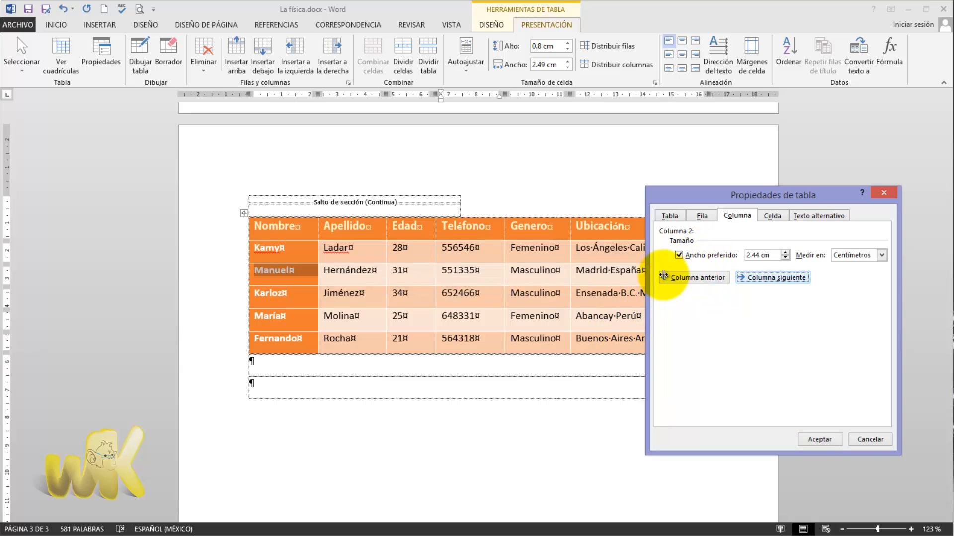
key(alt+s)
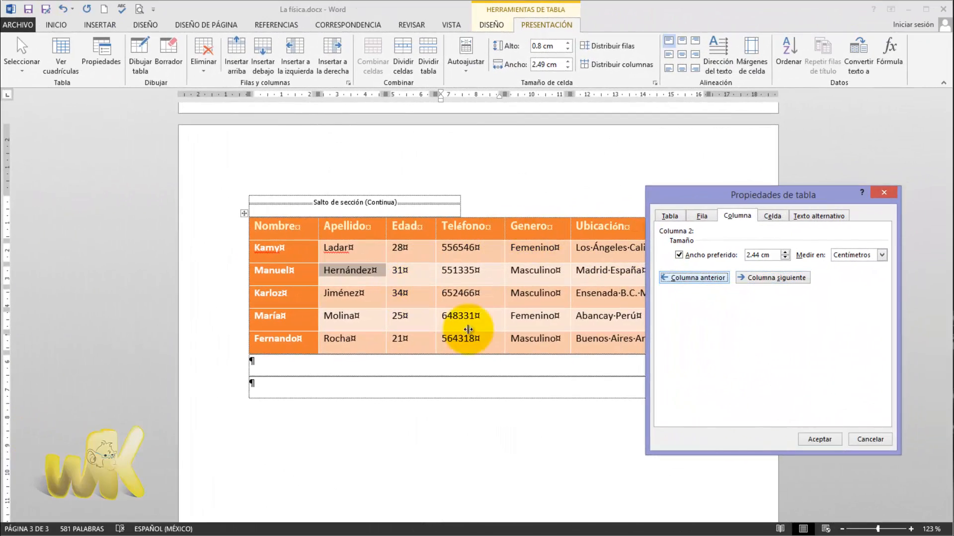
key(ctrl+Tab)
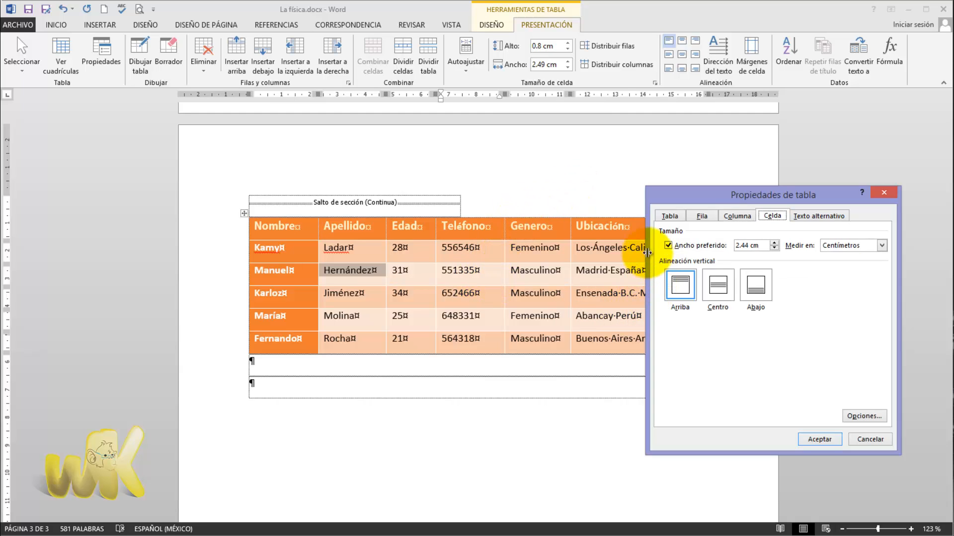
key(alt+c)
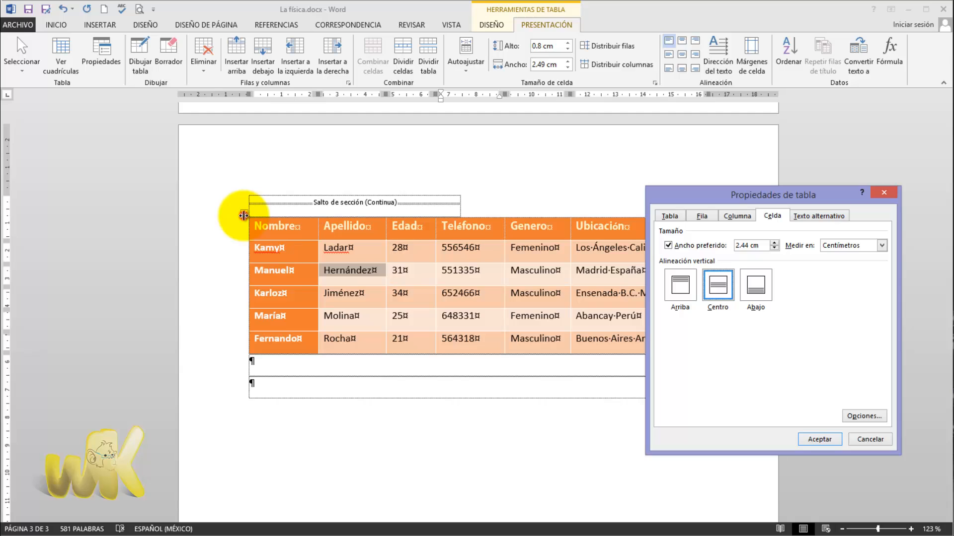
- Examine the title and description settings for the table's alternative text
click(550, 47)
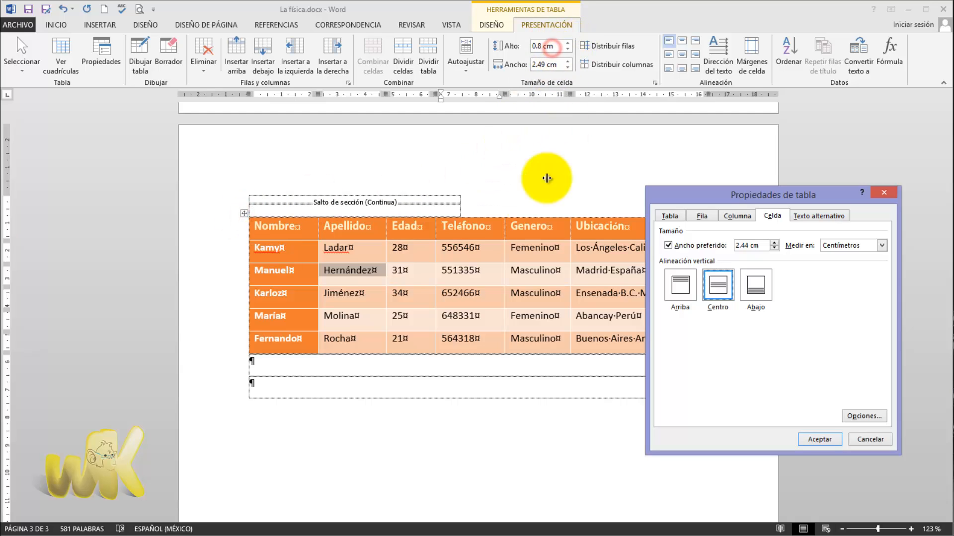
click(531, 212)
click(528, 258)
click(528, 236)
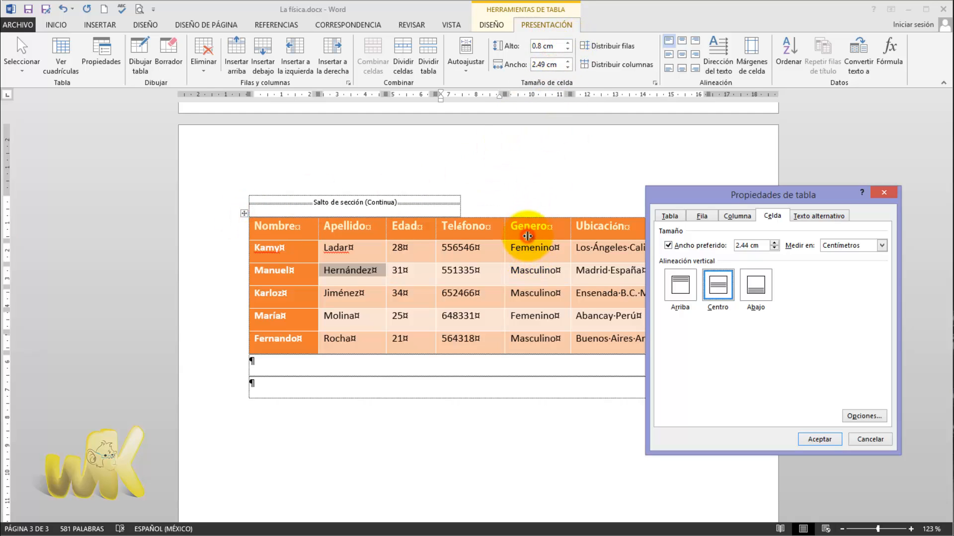
key(ctrl+Tab)
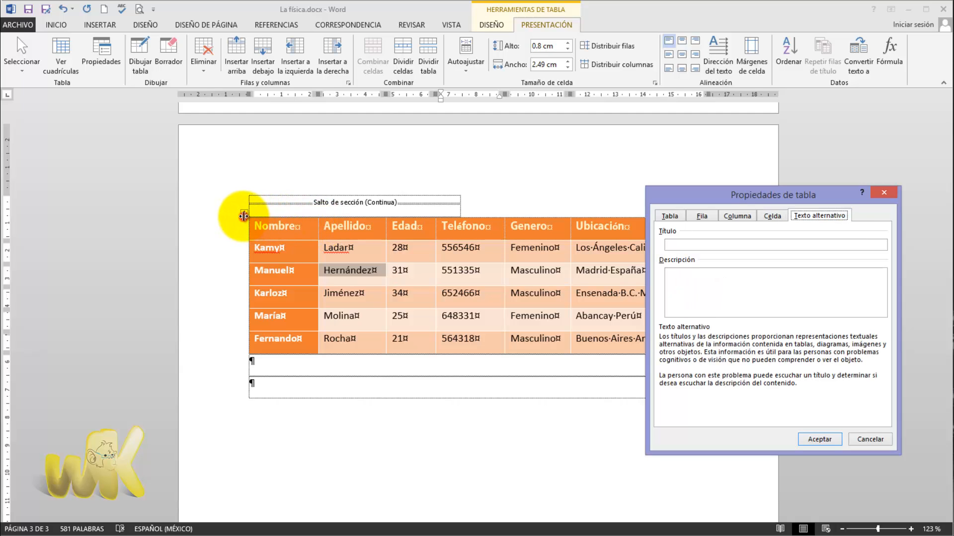
click(551, 45)
- Override the whole-table margins for the selected Apellido cell, set its left margin to 0 cm, and apply the table properties
key(ctrl+shift+Tab)
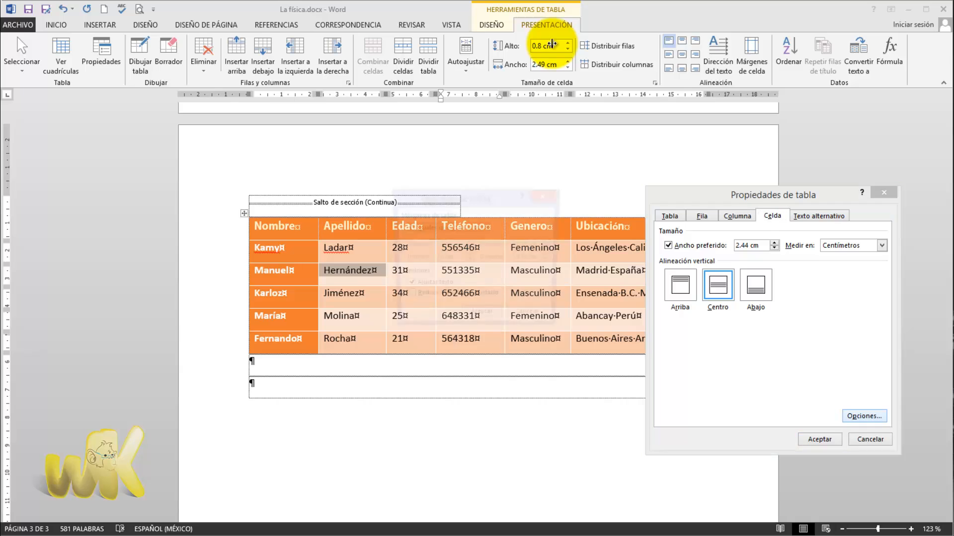
key(alt+o)
drag(465, 261, 474, 338)
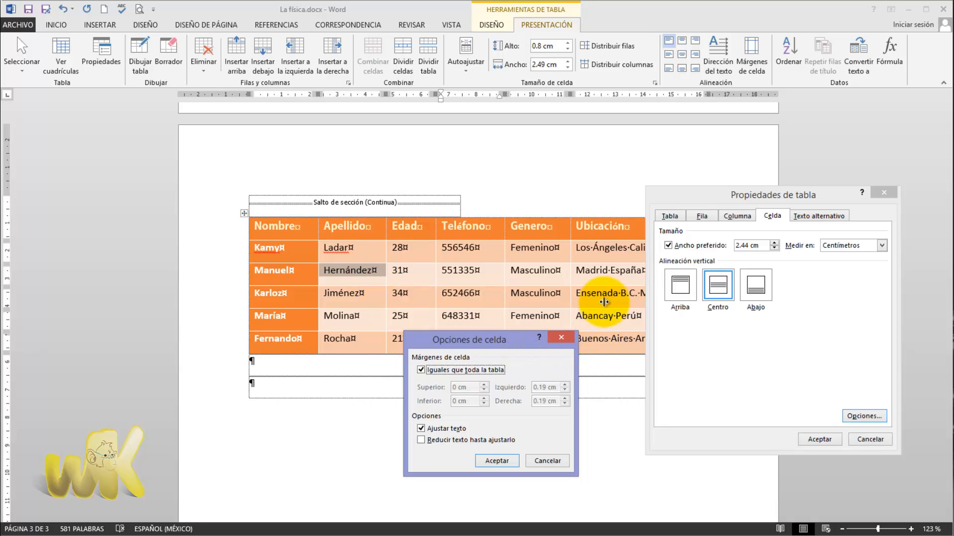
key(space)
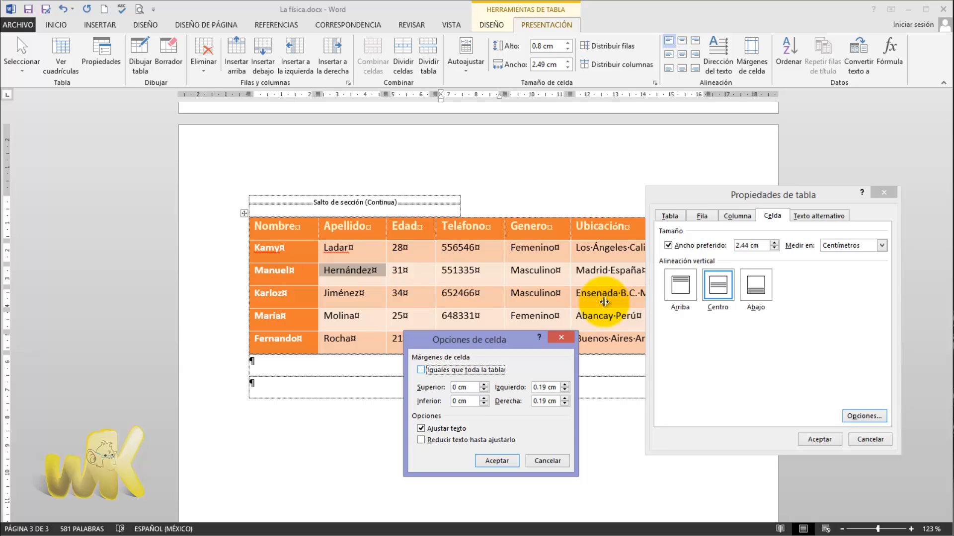
key(space)
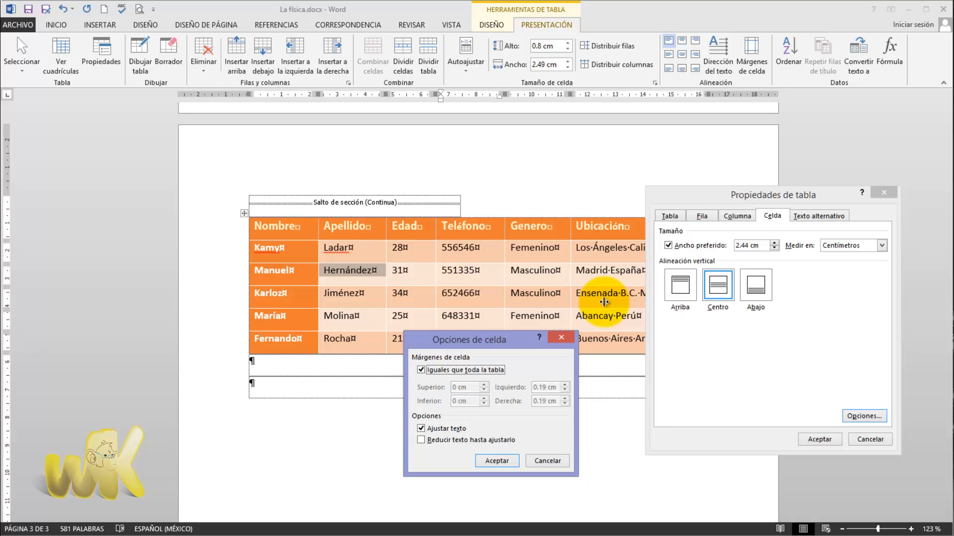
key(space)
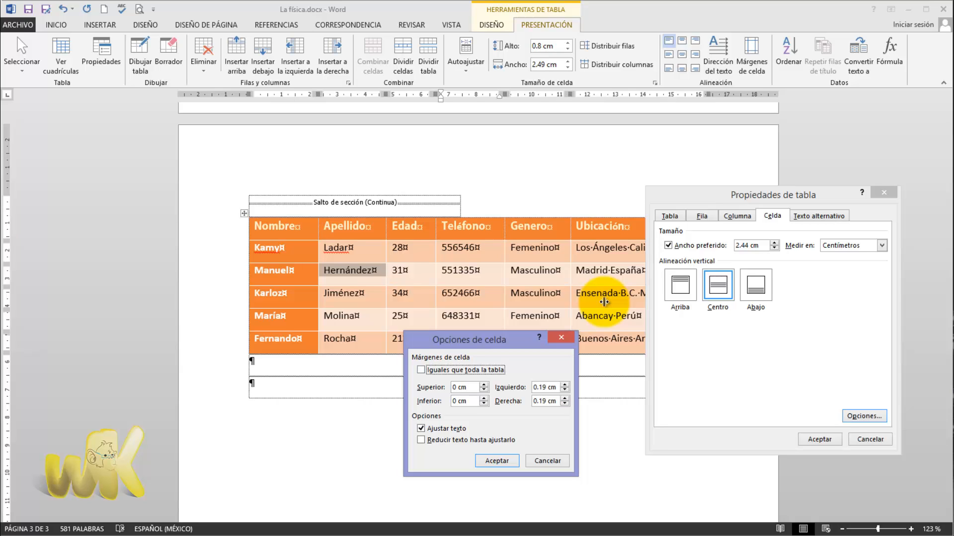
key(Tab)
text(0)
key(Tab)
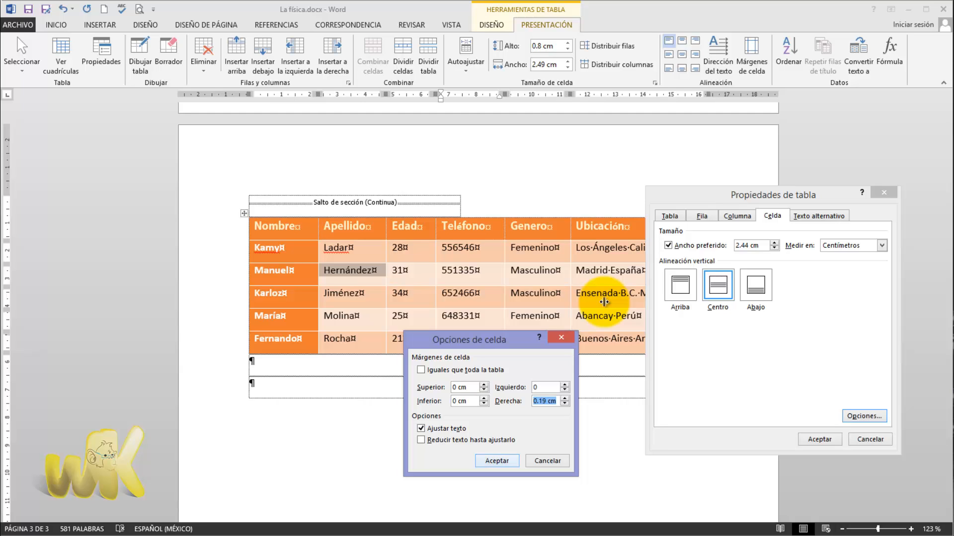
key(Return)
key(Return)
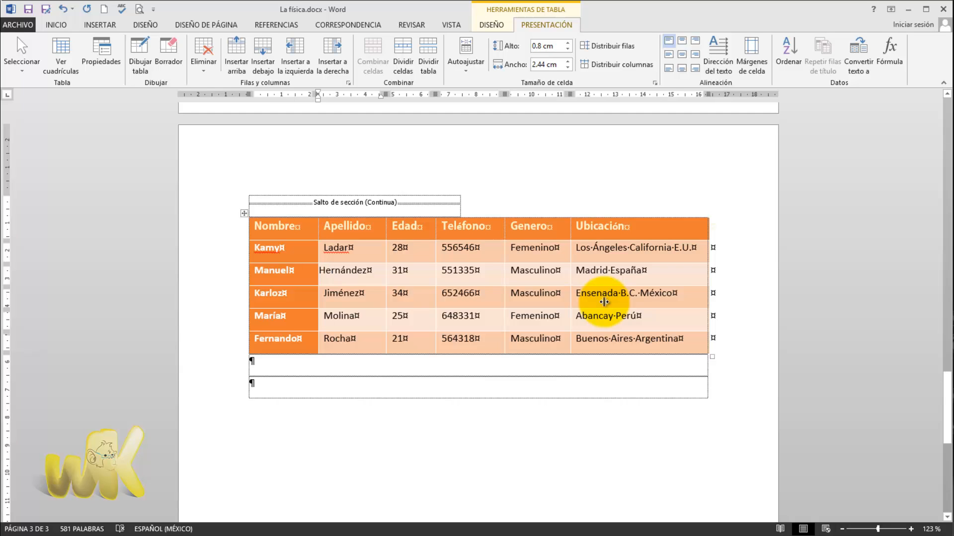
- Try to set the preferred width of the whole table to 15 cm
click(244, 213)
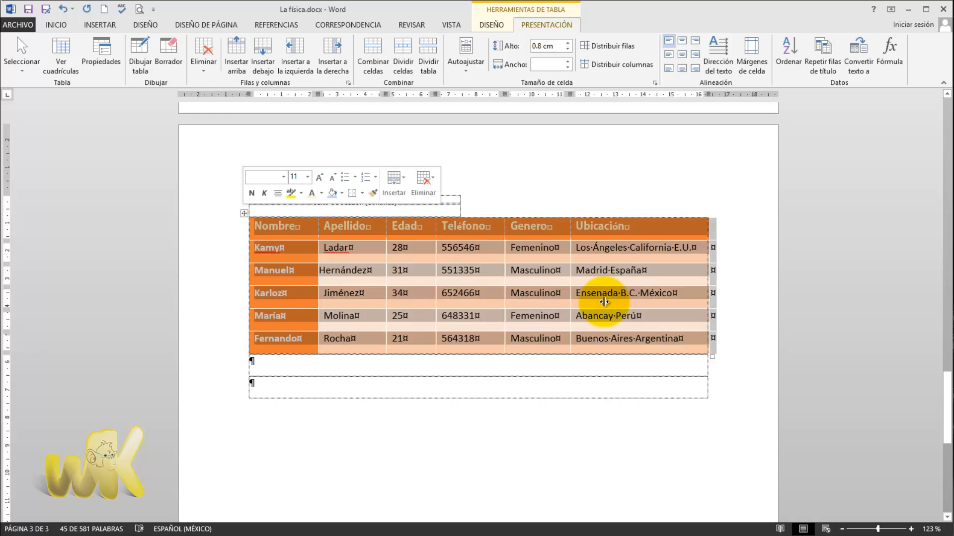
right_click(444, 265)
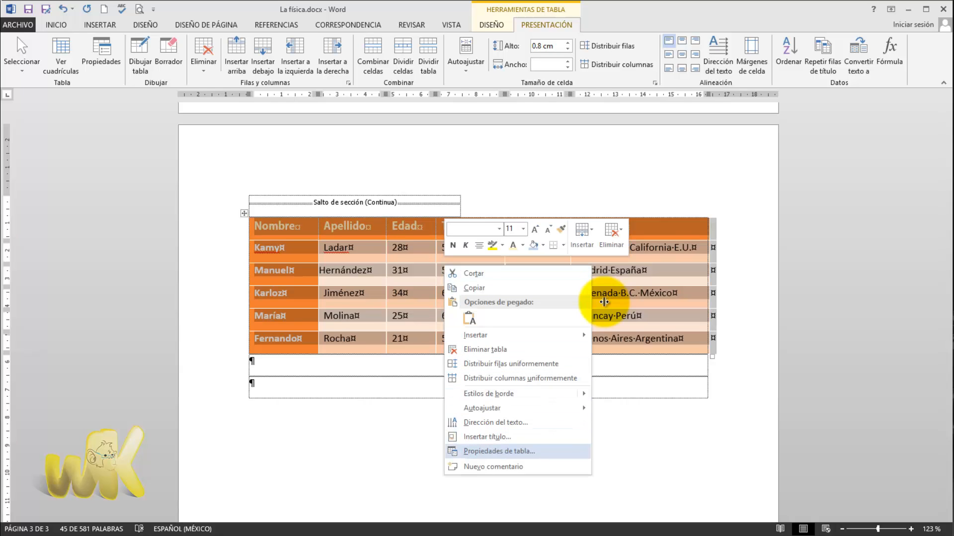
click(499, 451)
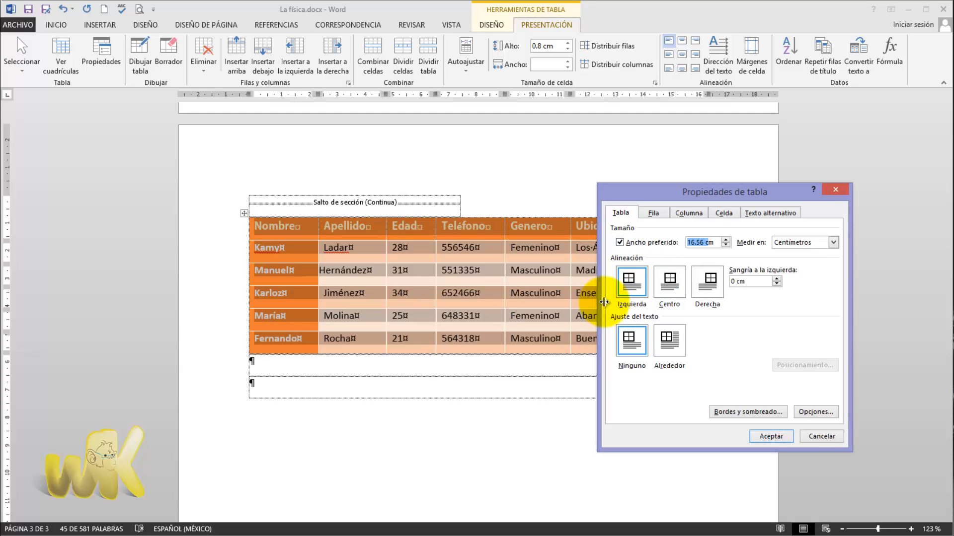
text(15)
key(Return)
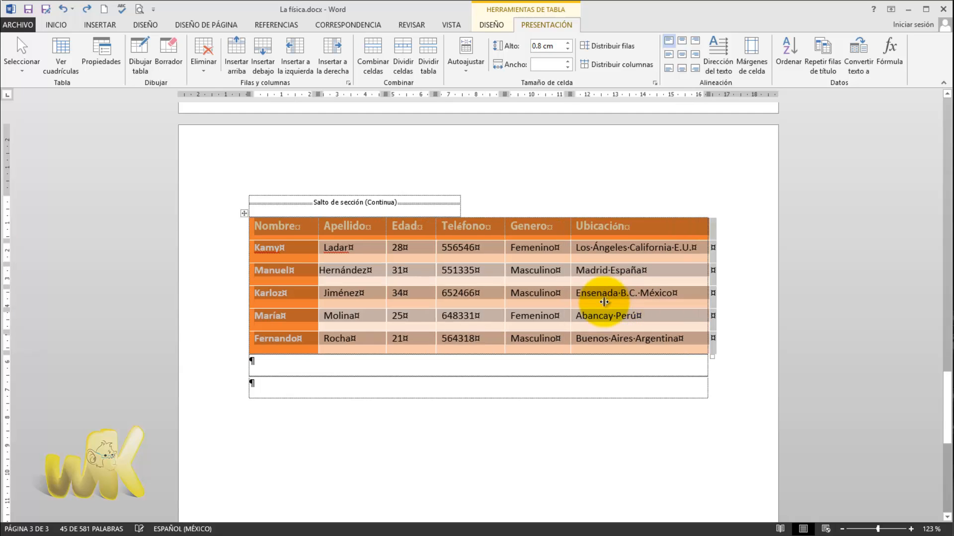
- Open the table properties for the whole selected table
right_click(604, 301)
key(Down)
key(Down)
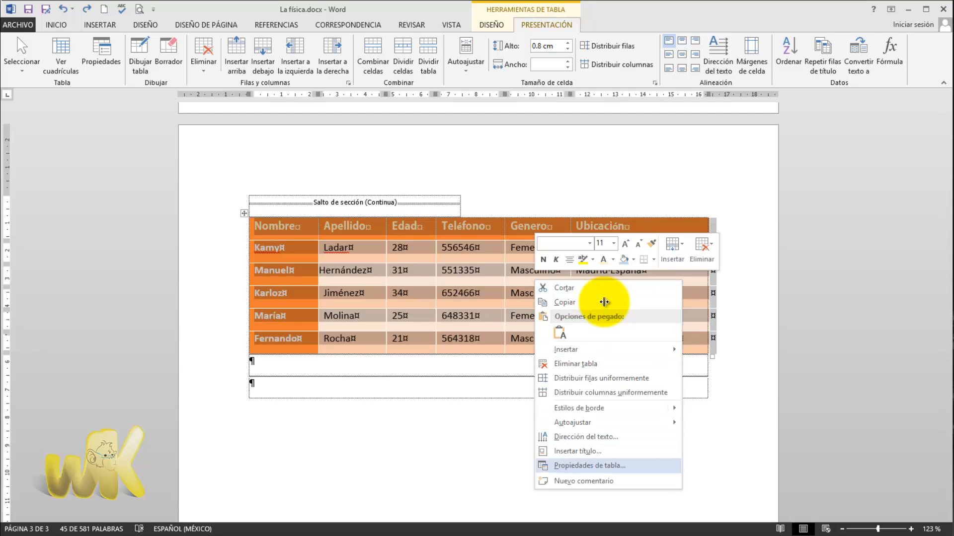
key(Return)
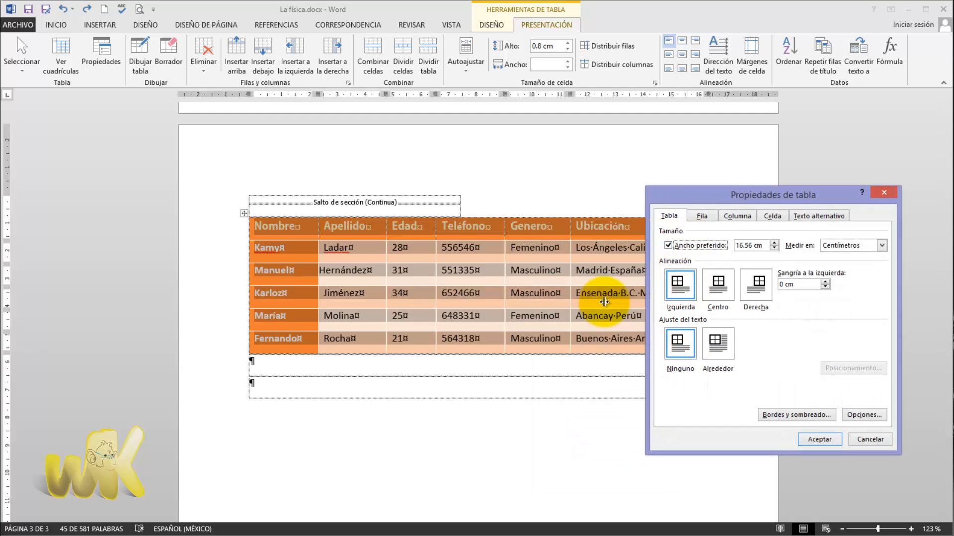